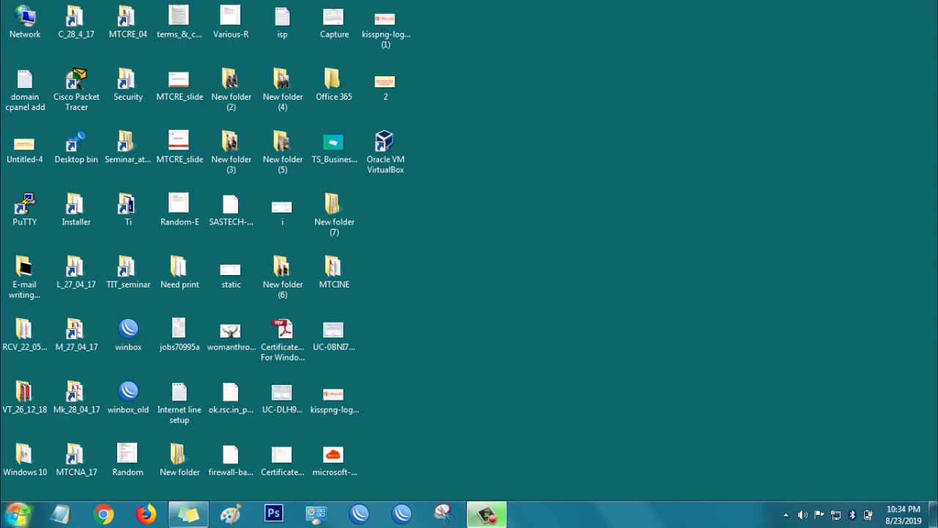
Step: In a new Chrome window, search Google for 'windows server 2019 iso download' and open the Microsoft result
{"action": "left_click", "coordinate": [105, 515]}
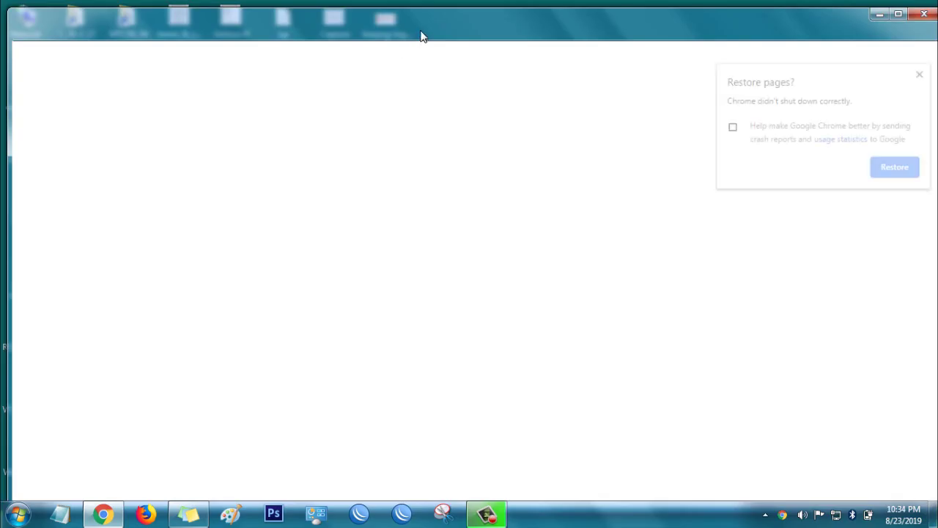
{"action": "left_click", "coordinate": [920, 75]}
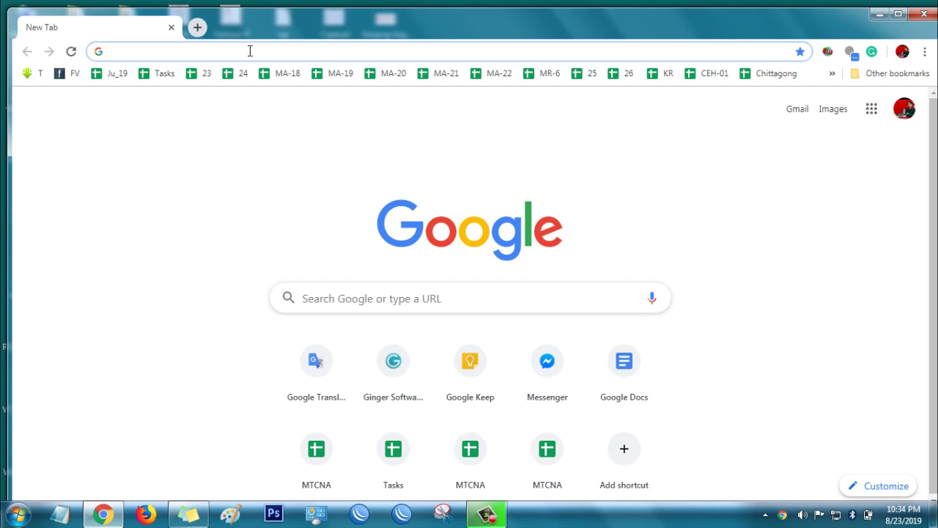
{"action": "type", "text": "winod"}
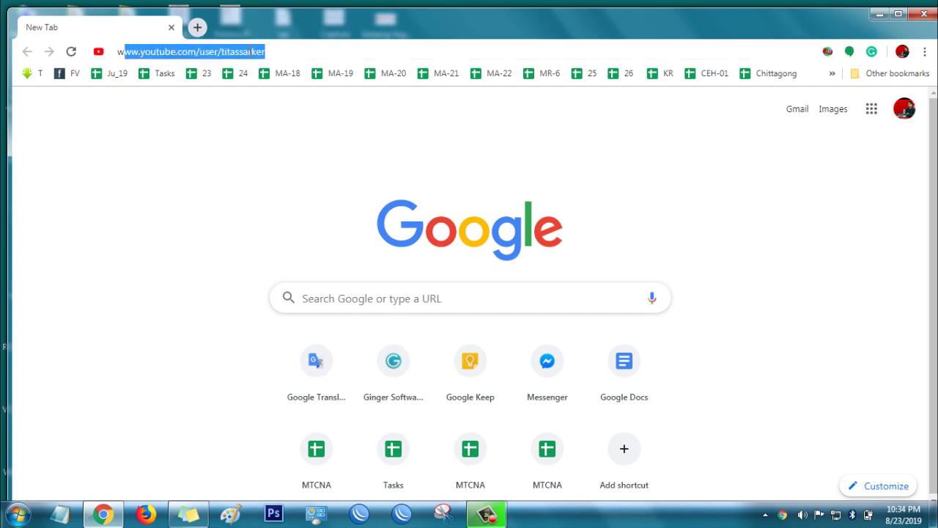
{"action": "key", "text": "BackSpace"}
{"action": "key", "text": "BackSpace"}
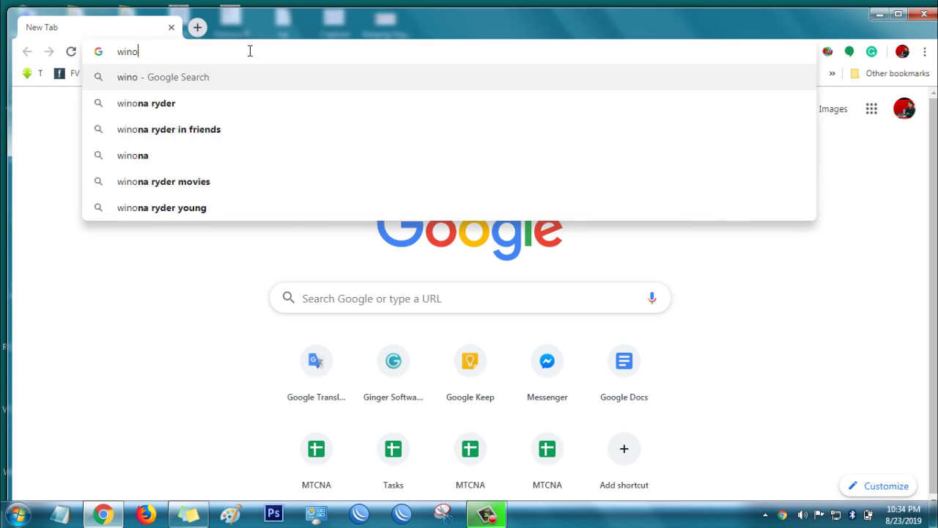
{"action": "type", "text": "dow "}
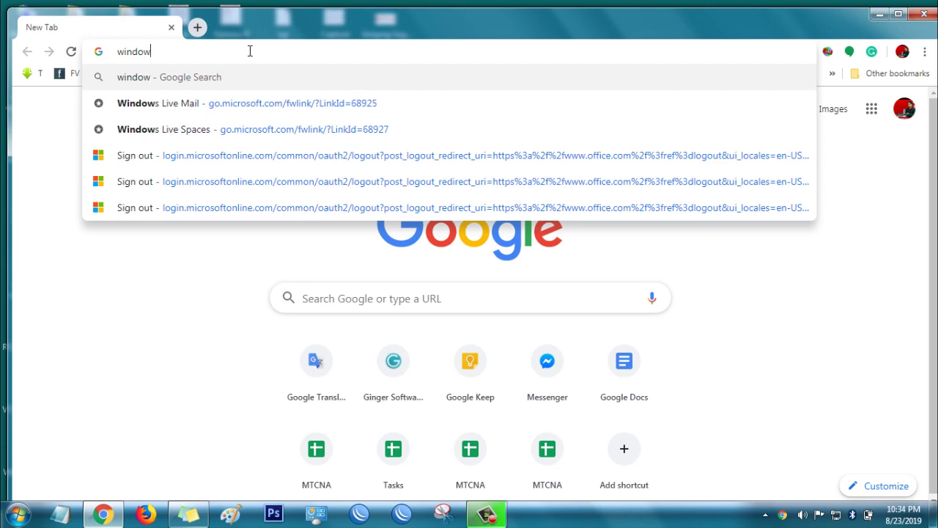
{"action": "type", "text": "s server"}
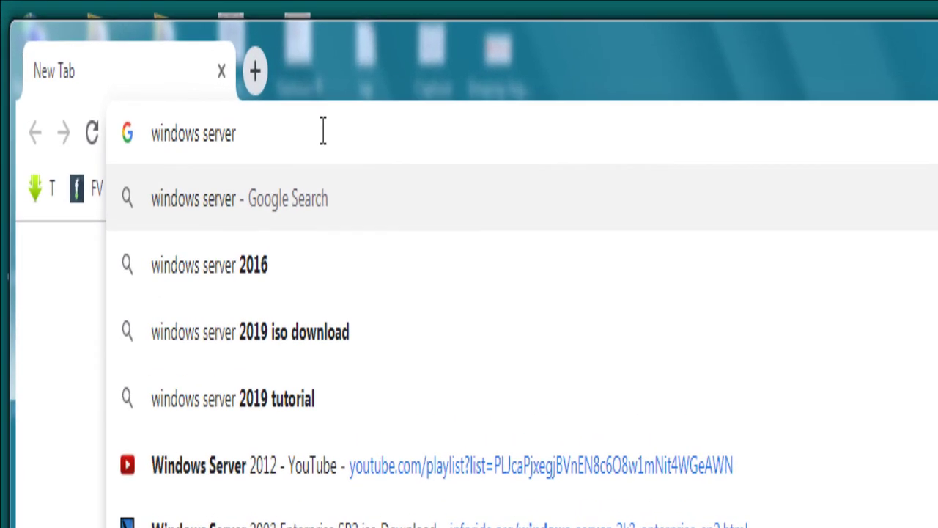
{"action": "type", "text": " 2019"}
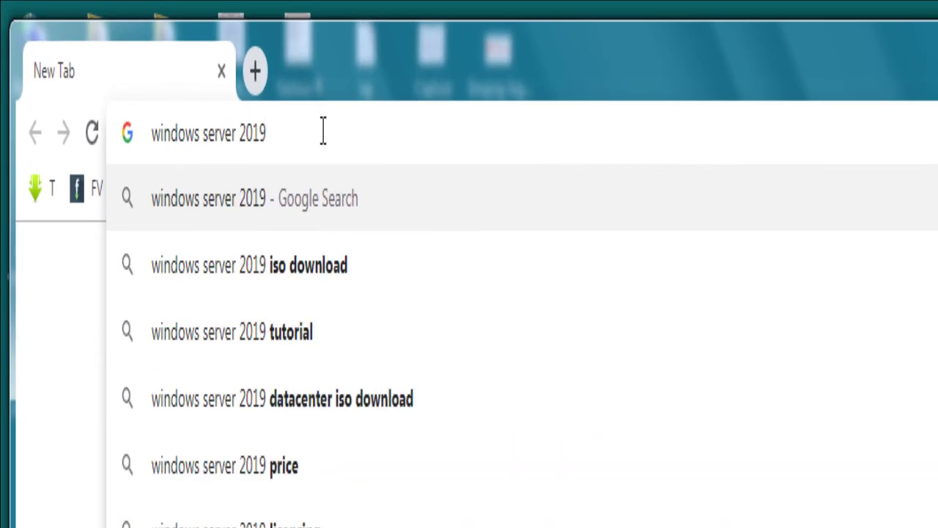
{"action": "key", "text": "Down"}
{"action": "key", "text": "Return"}
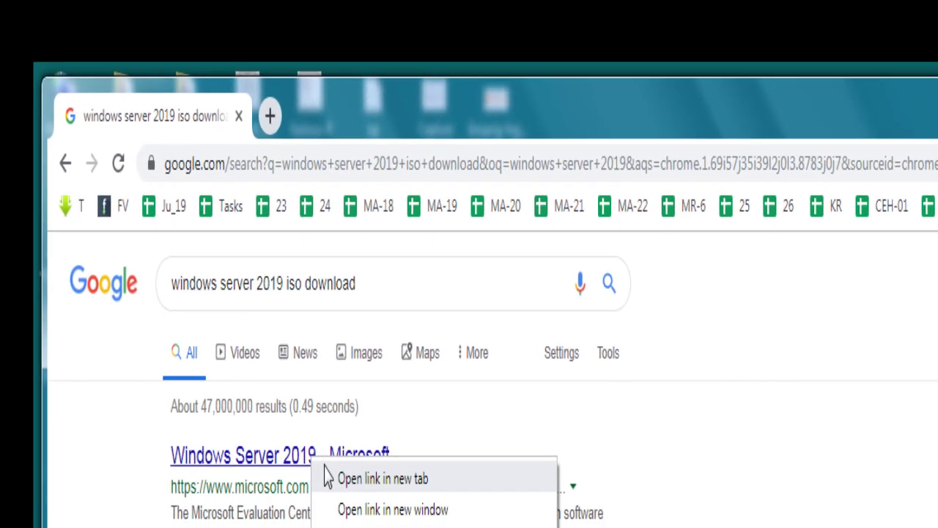
{"action": "left_click", "coordinate": [333, 476]}
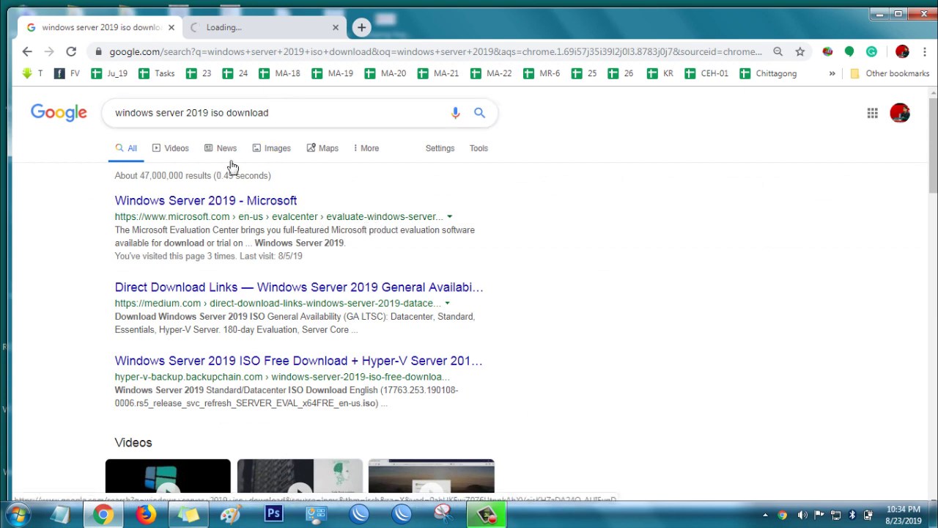
Step: On the Microsoft Evaluation Center page, choose the ISO download type
{"action": "left_click", "coordinate": [267, 34]}
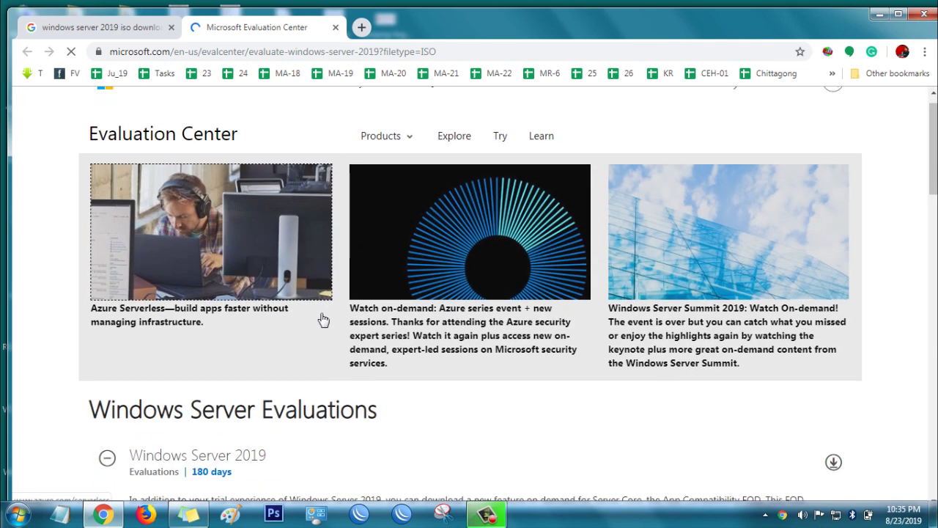
{"action": "scroll", "coordinate": [323, 319], "scroll_direction": "down", "scroll_amount": 5}
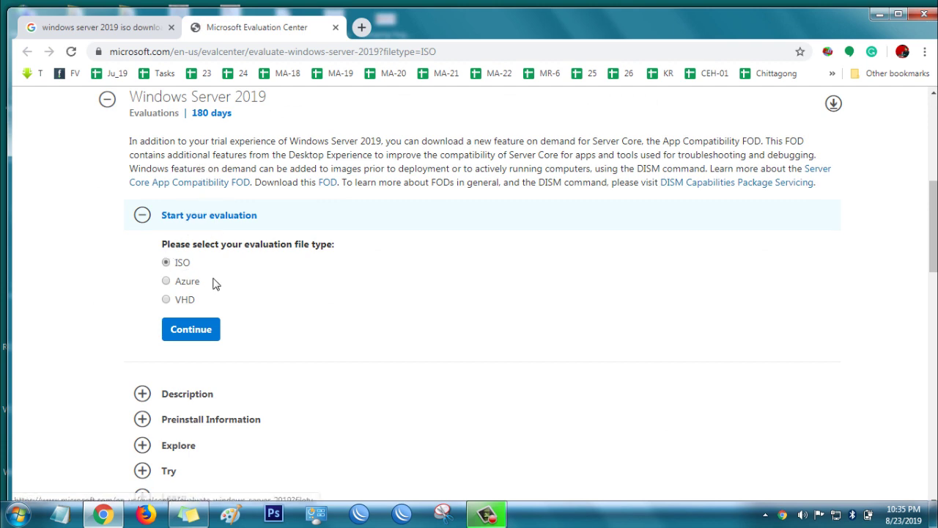
{"action": "left_click", "coordinate": [190, 332]}
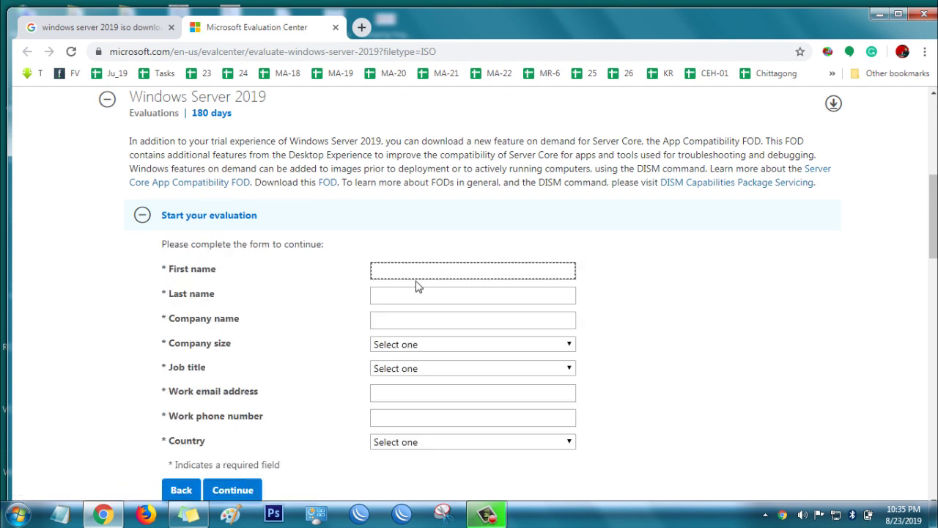
Step: Enter first name, last name and company name; set company size 2-4 and job title IT or Technical Manager
{"action": "key", "text": "Tab"}
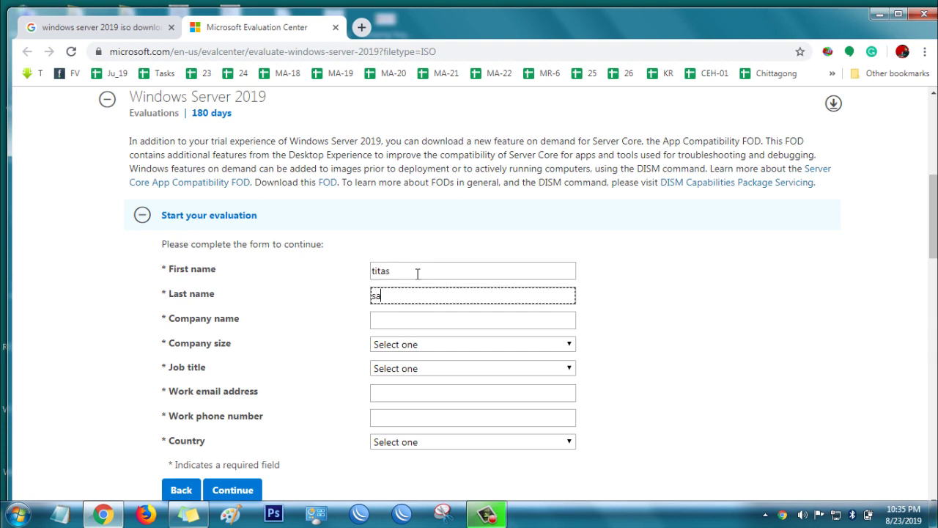
{"action": "key", "text": "Tab"}
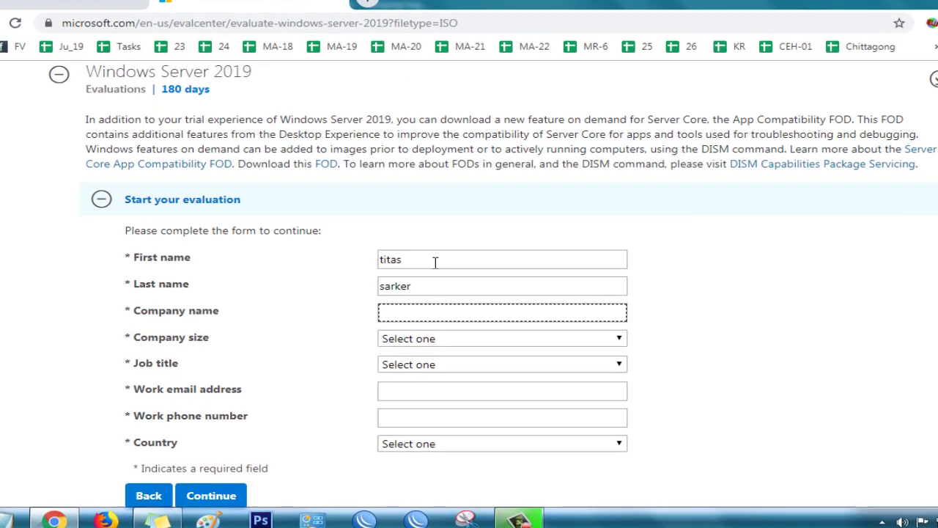
{"action": "type", "text": "tsft"}
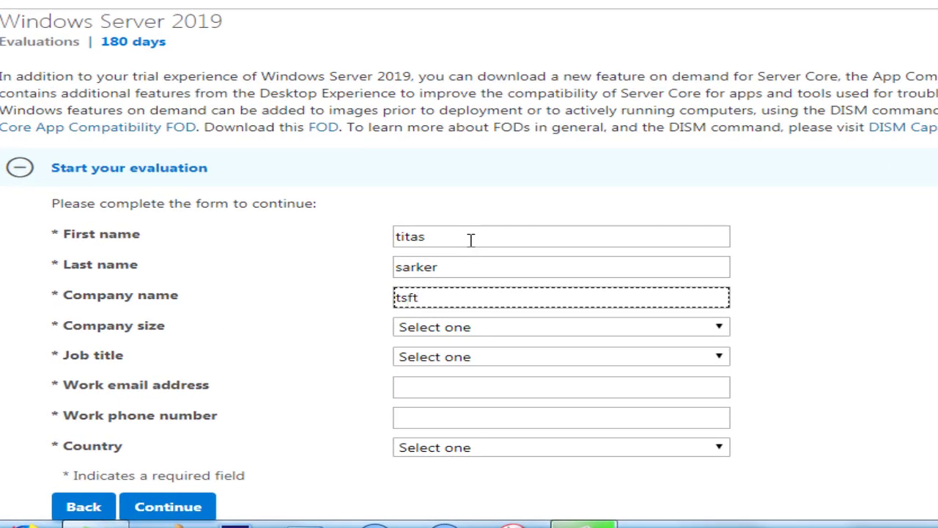
{"action": "key", "text": "BackSpace"}
{"action": "key", "text": "BackSpace"}
{"action": "key", "text": "BackSpace"}
{"action": "type", "text": "tsoft it"}
{"action": "key", "text": "Tab"}
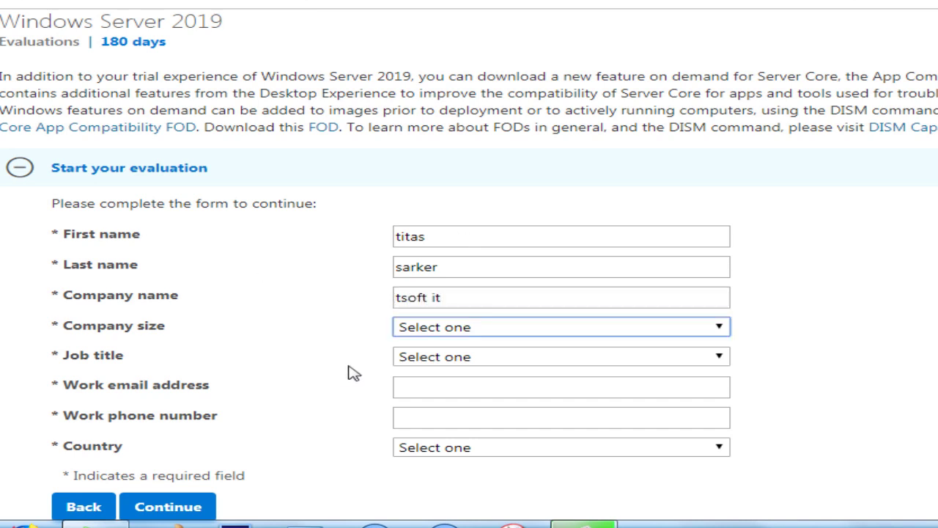
{"action": "left_click", "coordinate": [424, 331]}
{"action": "left_click", "coordinate": [431, 376]}
{"action": "left_click", "coordinate": [431, 360]}
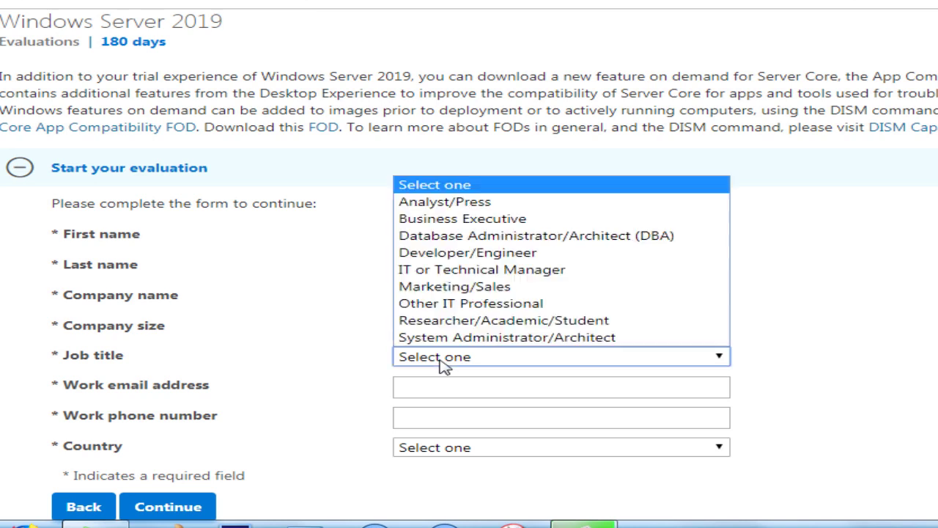
{"action": "left_click", "coordinate": [490, 274]}
Step: Fill in the work e-mail and phone number, choose Bangladesh as country, and submit the form
{"action": "left_click", "coordinate": [490, 390]}
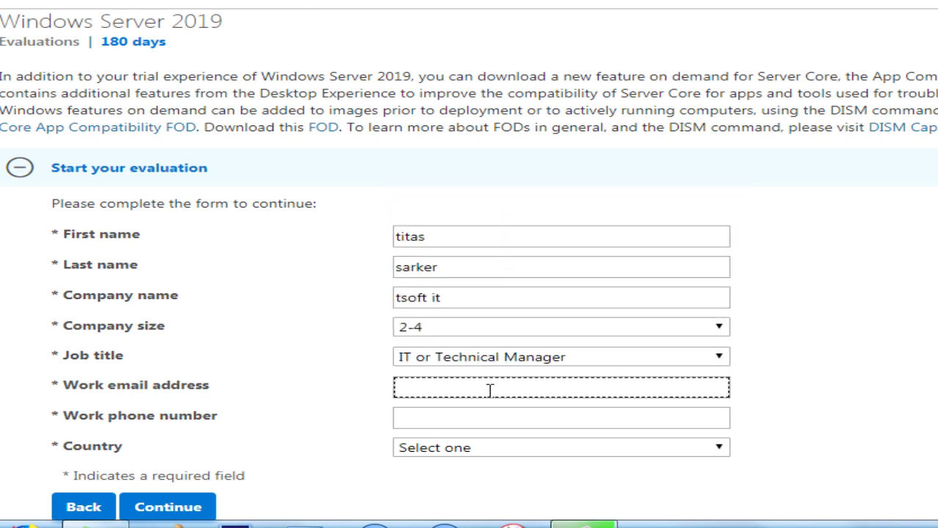
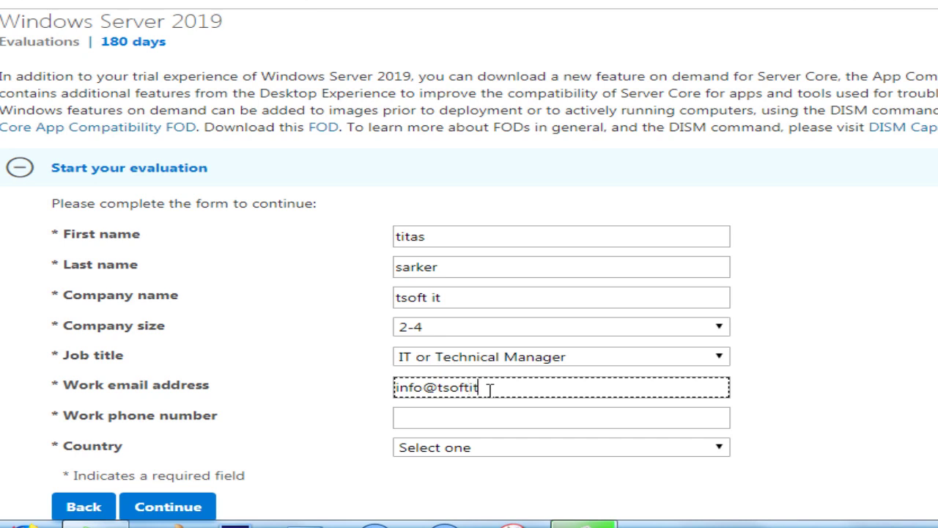
{"action": "key", "text": "Tab"}
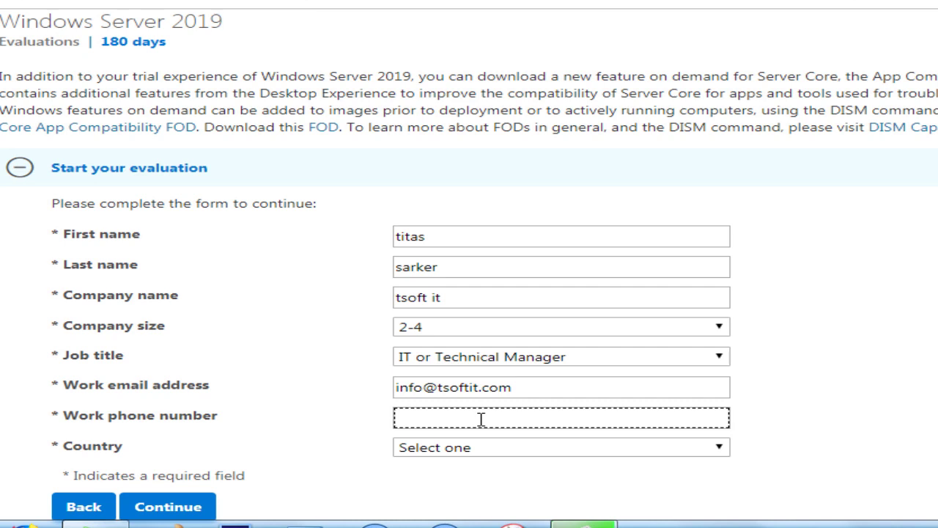
{"action": "left_click", "coordinate": [432, 448]}
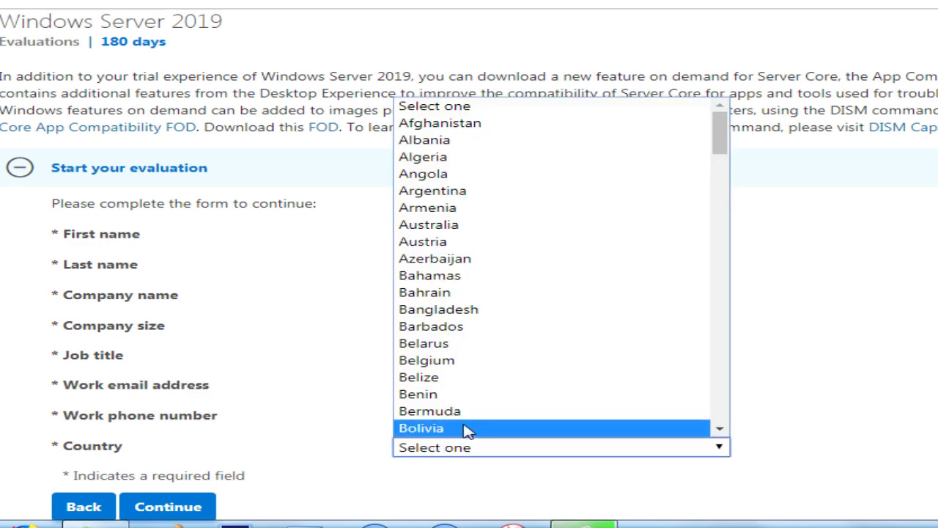
{"action": "left_click", "coordinate": [440, 309]}
{"action": "scroll", "coordinate": [359, 462], "scroll_direction": "down", "scroll_amount": 1}
{"action": "scroll", "coordinate": [345, 466], "scroll_direction": "down", "scroll_amount": 3}
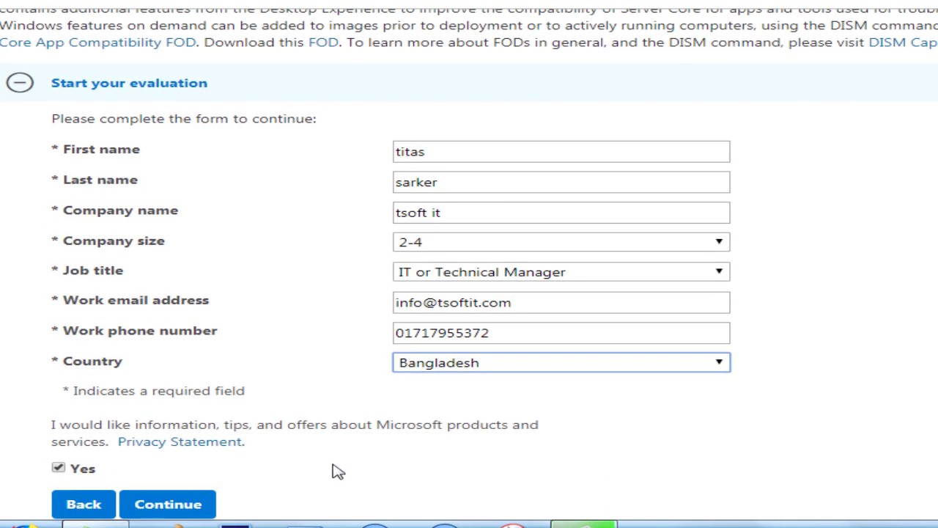
{"action": "scroll", "coordinate": [220, 448], "scroll_direction": "down", "scroll_amount": 3}
{"action": "left_click", "coordinate": [184, 338]}
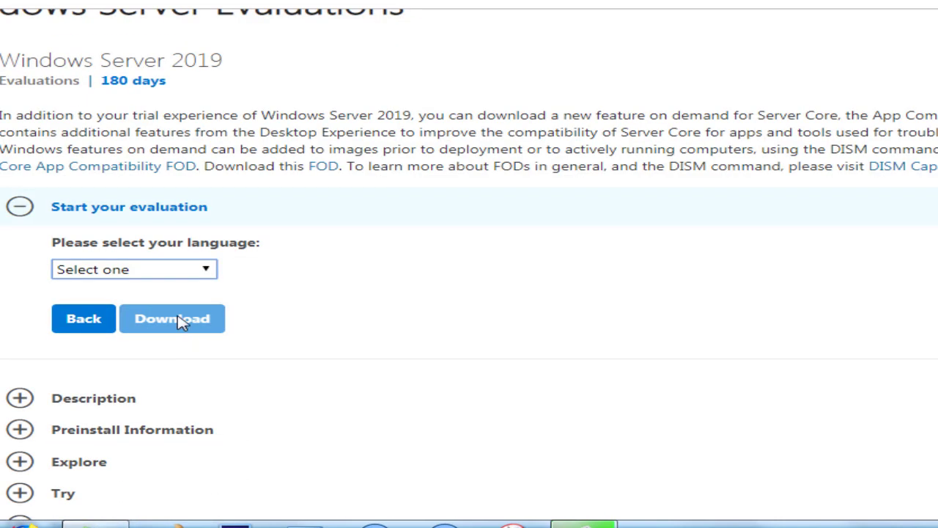
Step: Choose English, start the Windows Server 2019 ISO download, then pause it
{"action": "left_click", "coordinate": [159, 276]}
{"action": "left_click", "coordinate": [129, 325]}
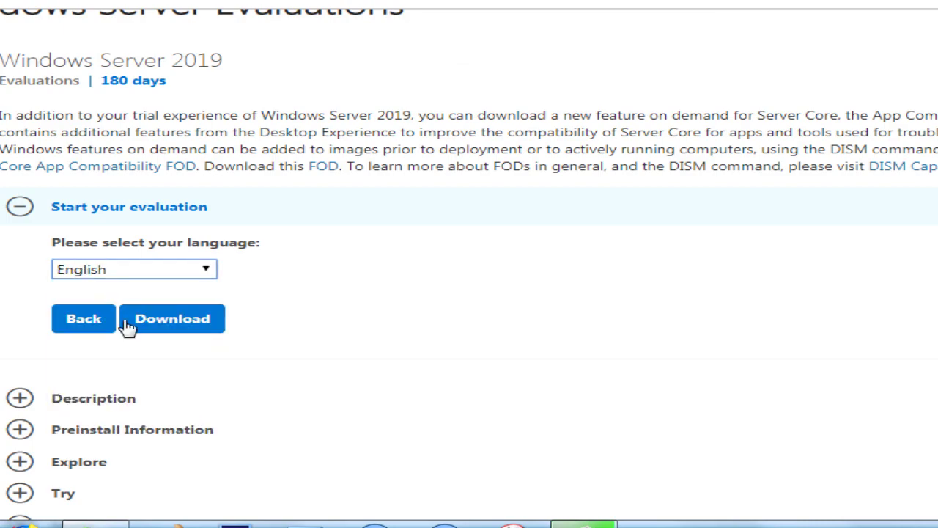
{"action": "left_click", "coordinate": [183, 320]}
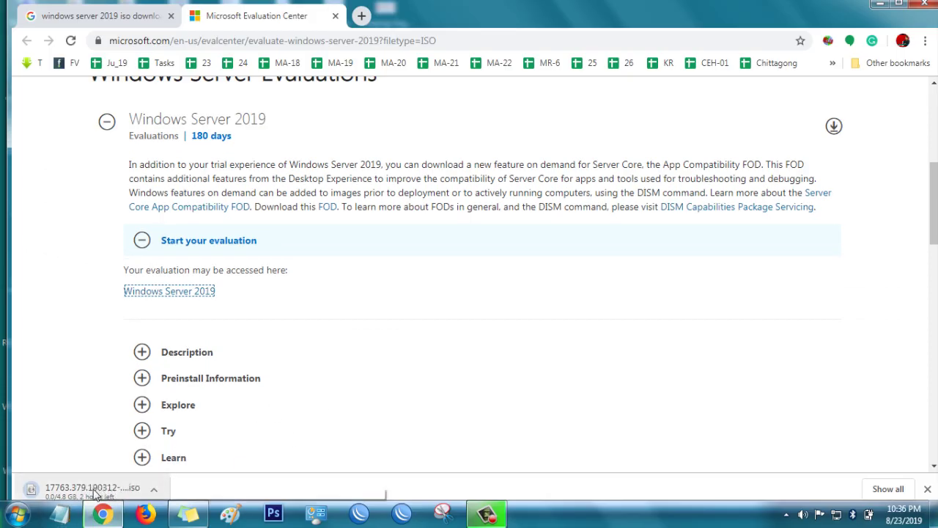
{"action": "right_click", "coordinate": [95, 495]}
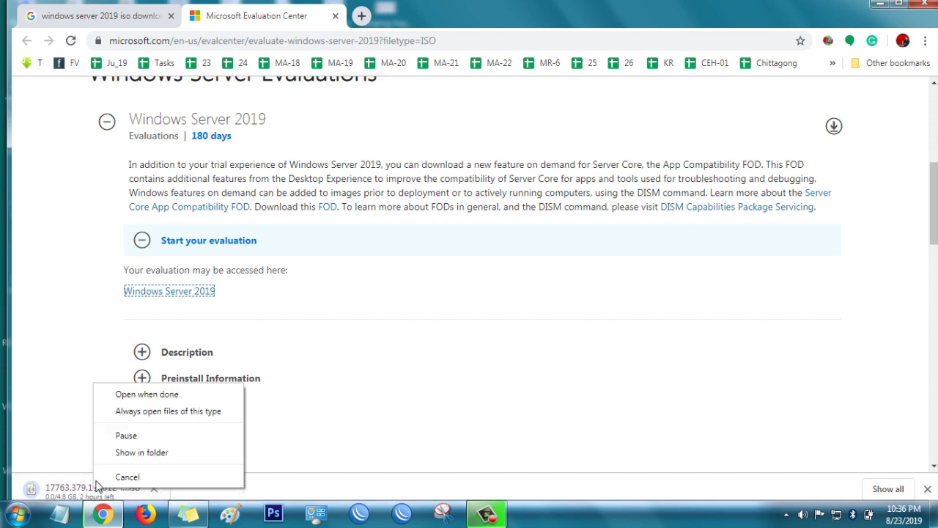
{"action": "left_click", "coordinate": [126, 436]}
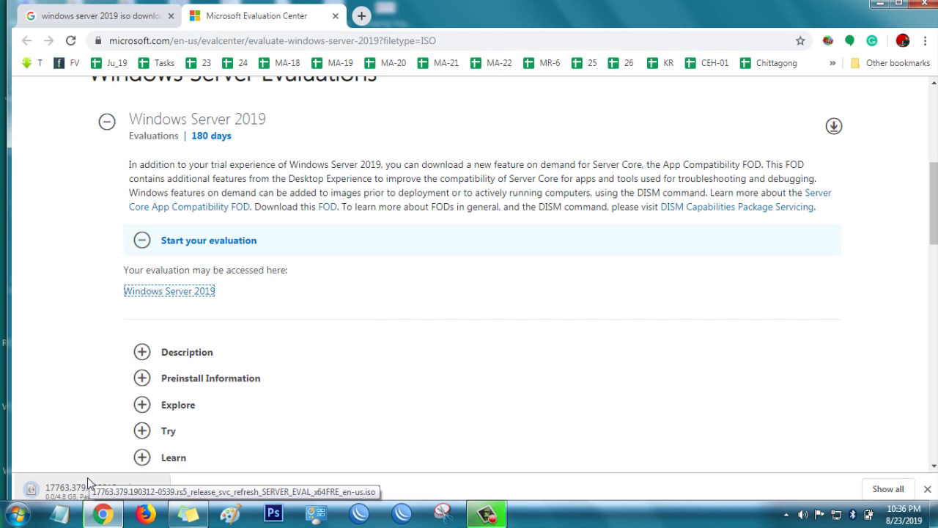
Step: Minimize Chrome and launch VirtualBox Manager maximized
{"action": "left_click", "coordinate": [879, 5]}
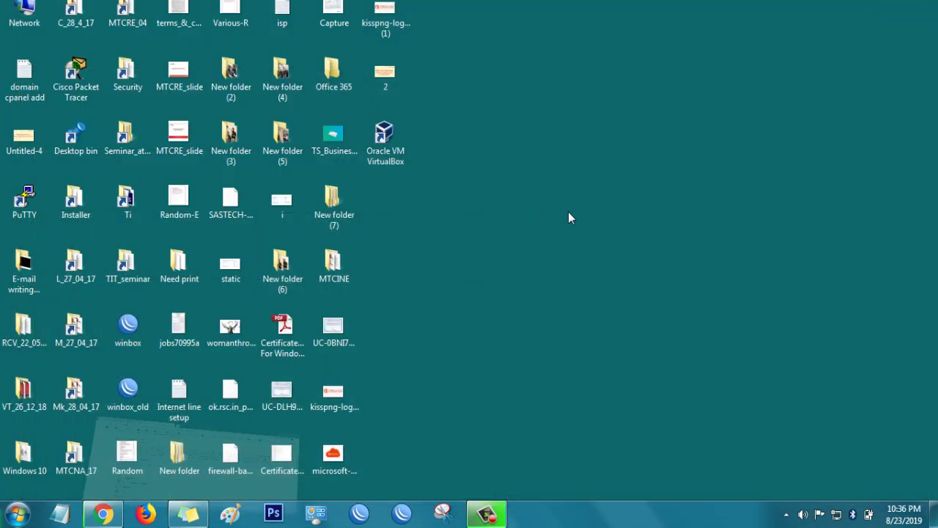
{"action": "double_click", "coordinate": [393, 145]}
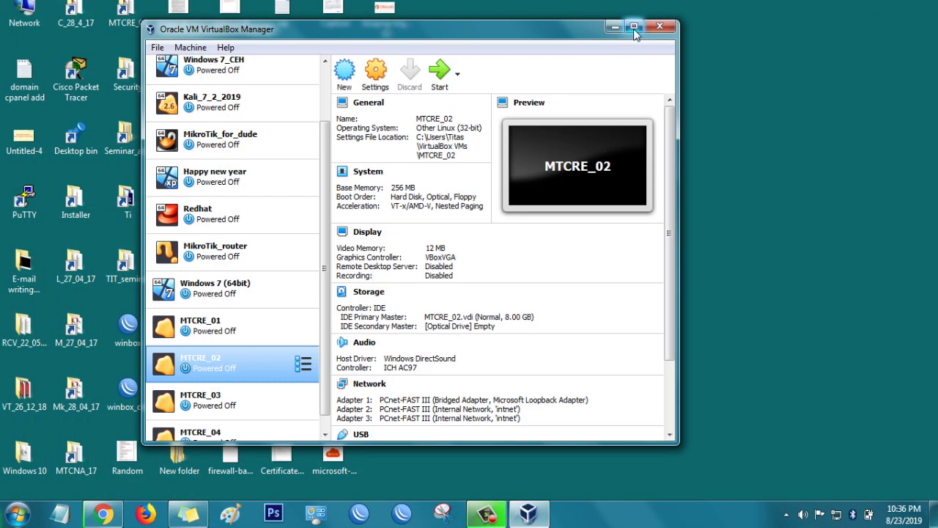
{"action": "left_click", "coordinate": [635, 27]}
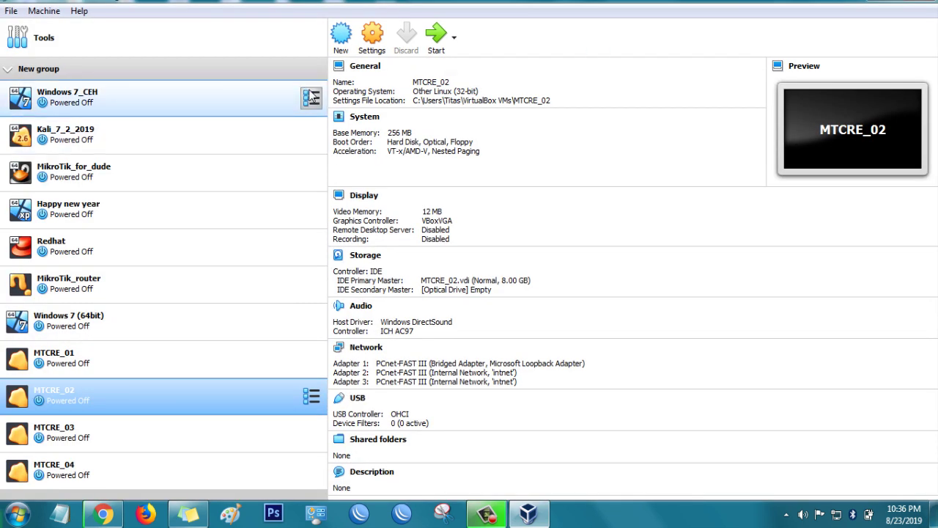
Step: Start a new VM named 'Window server 2019' with version Windows 2016 (64-bit)
{"action": "left_click", "coordinate": [341, 36]}
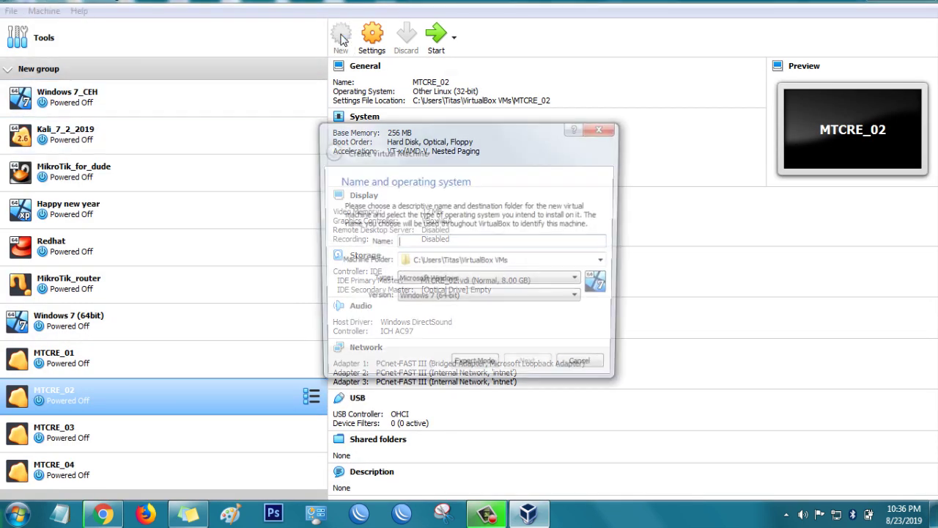
{"action": "type", "text": "Win"}
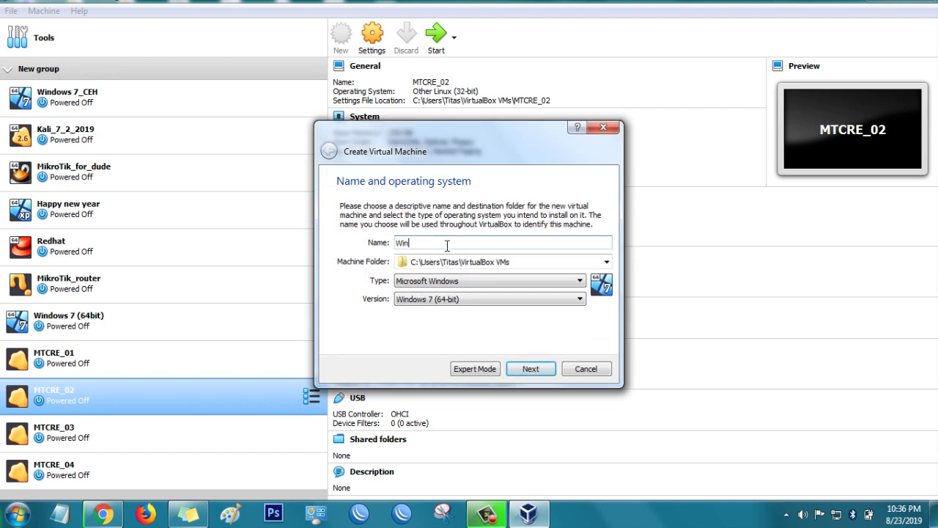
{"action": "type", "text": "dow server 2019"}
{"action": "left_click", "coordinate": [462, 299]}
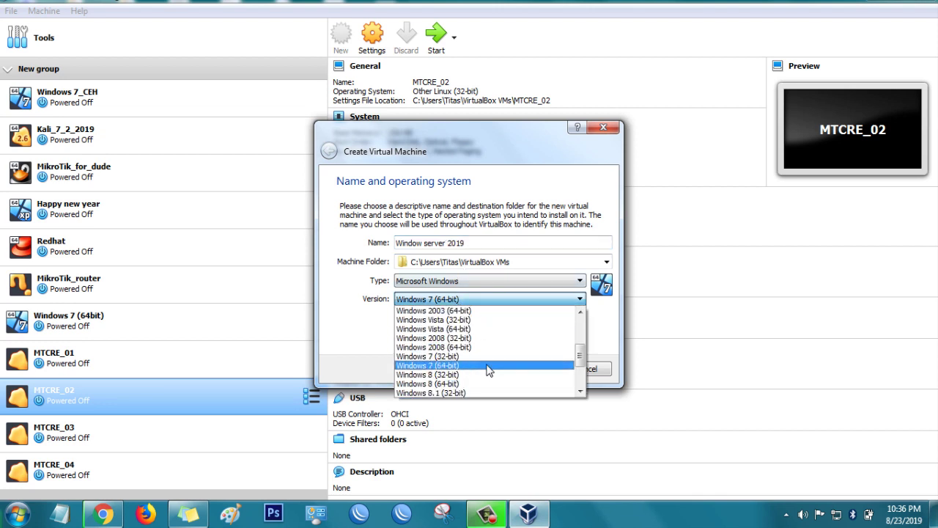
{"action": "scroll", "coordinate": [490, 371], "scroll_direction": "down", "scroll_amount": 1}
{"action": "scroll", "coordinate": [489, 371], "scroll_direction": "down", "scroll_amount": 1}
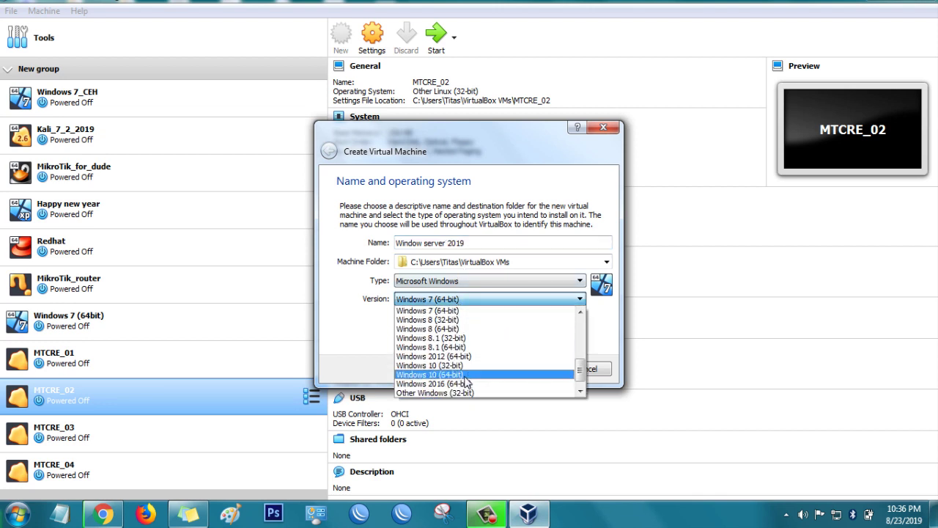
{"action": "left_click", "coordinate": [461, 384]}
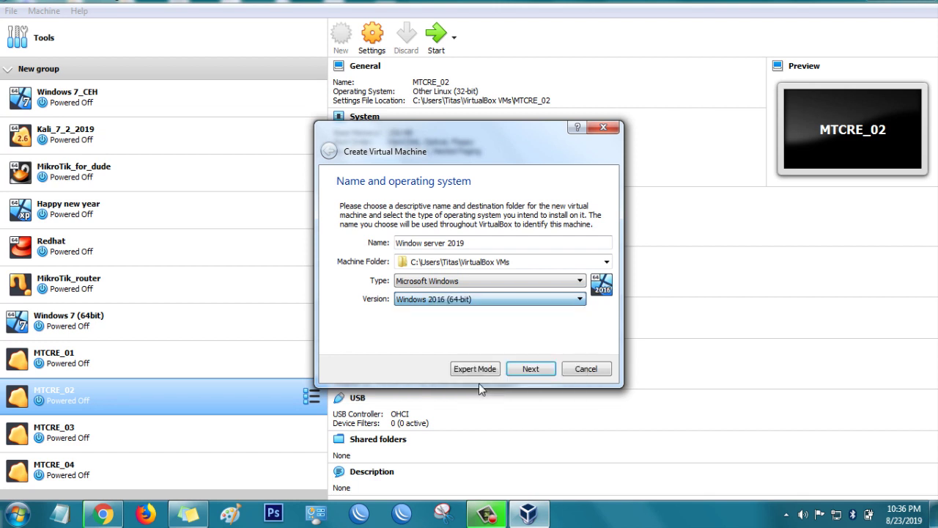
Step: Give the VM 4096 MB memory and create a new 50 GB VDI hard disk
{"action": "left_click", "coordinate": [531, 369]}
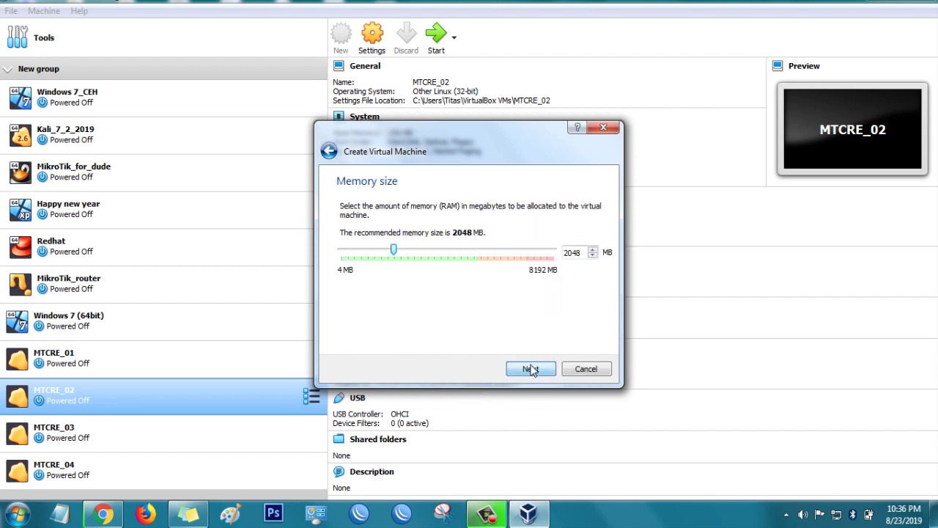
{"action": "double_click", "coordinate": [575, 252]}
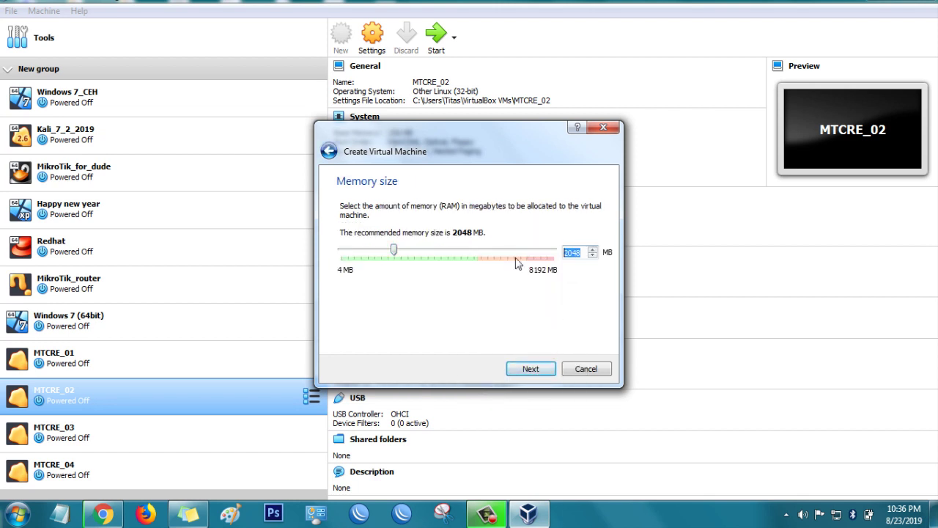
{"action": "type", "text": "4096"}
{"action": "left_click", "coordinate": [529, 369]}
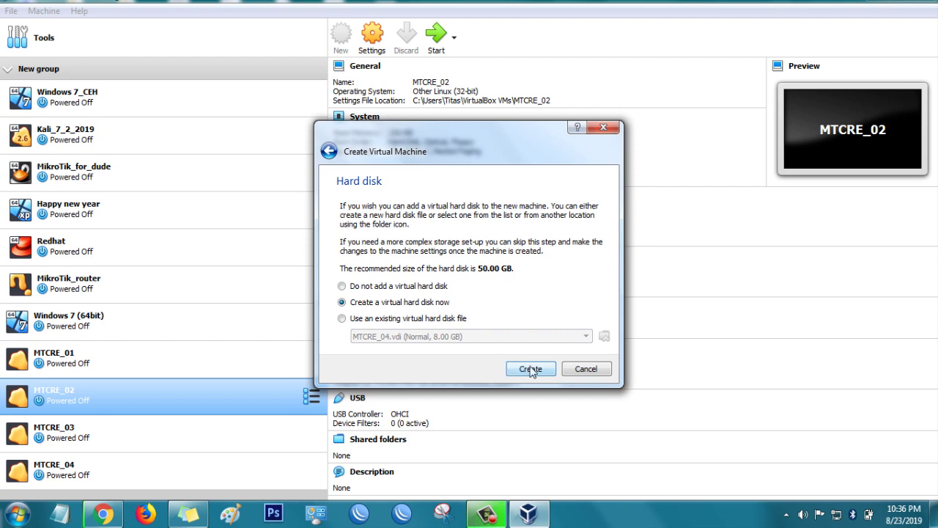
{"action": "left_click", "coordinate": [529, 368]}
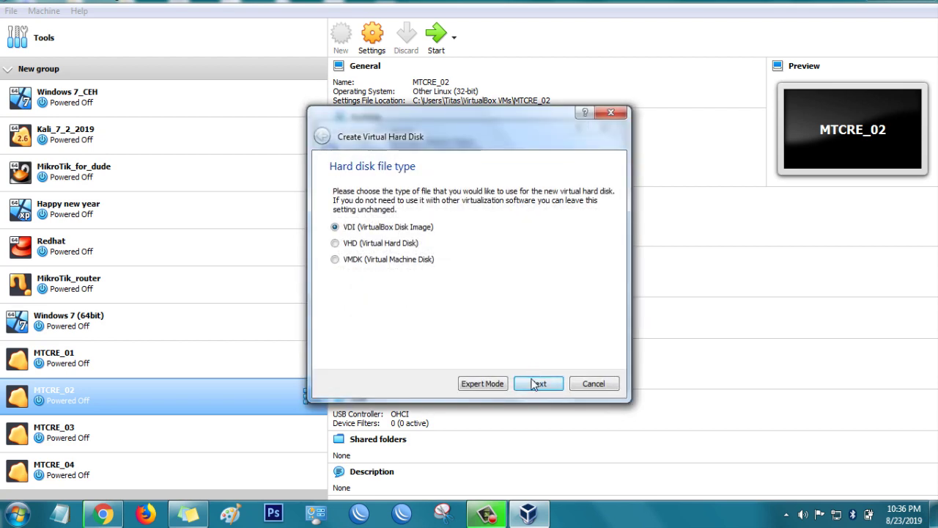
{"action": "left_click", "coordinate": [536, 385]}
{"action": "left_click", "coordinate": [538, 384]}
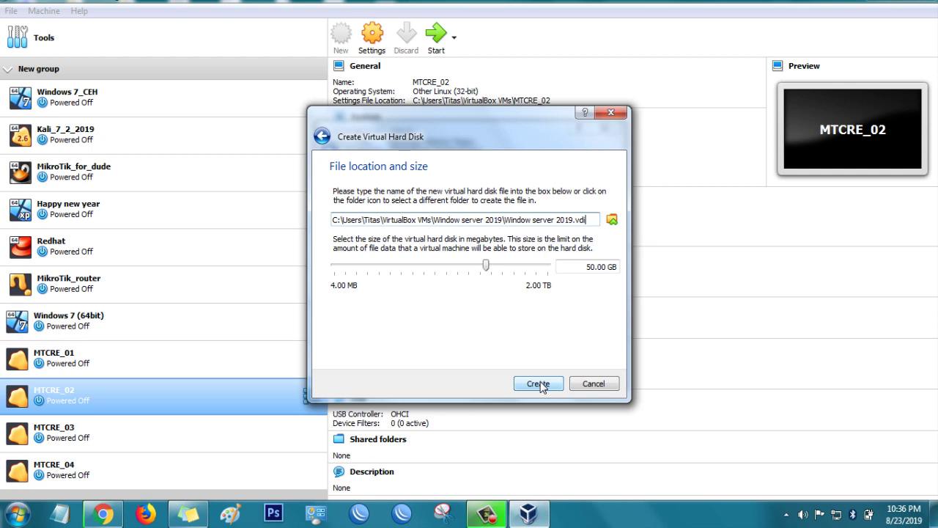
{"action": "left_click", "coordinate": [539, 384]}
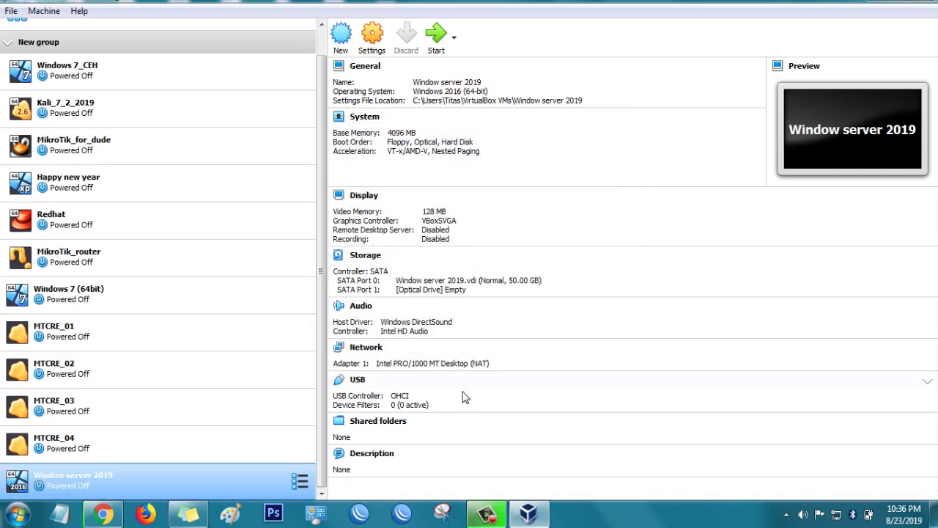
{"action": "right_click", "coordinate": [140, 483]}
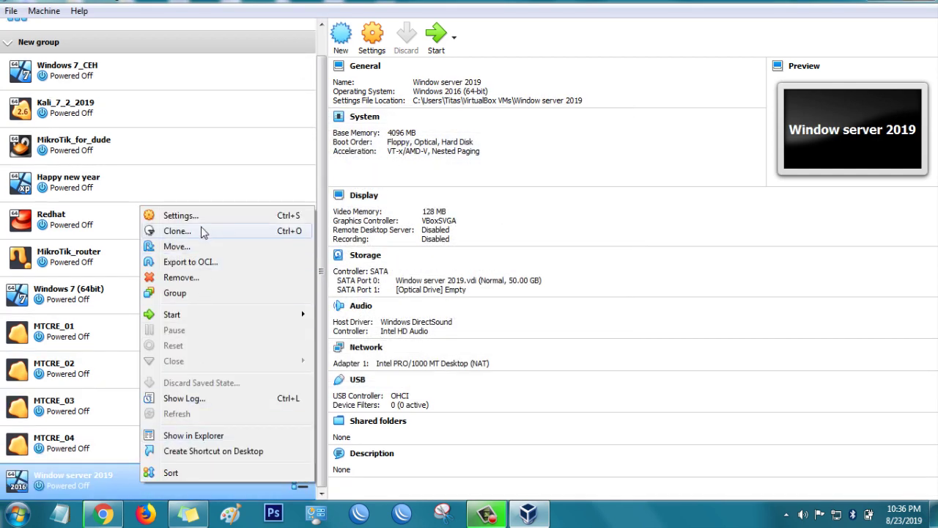
Step: In the VM's System settings, move Optical to the top of the boot order
{"action": "left_click", "coordinate": [195, 217]}
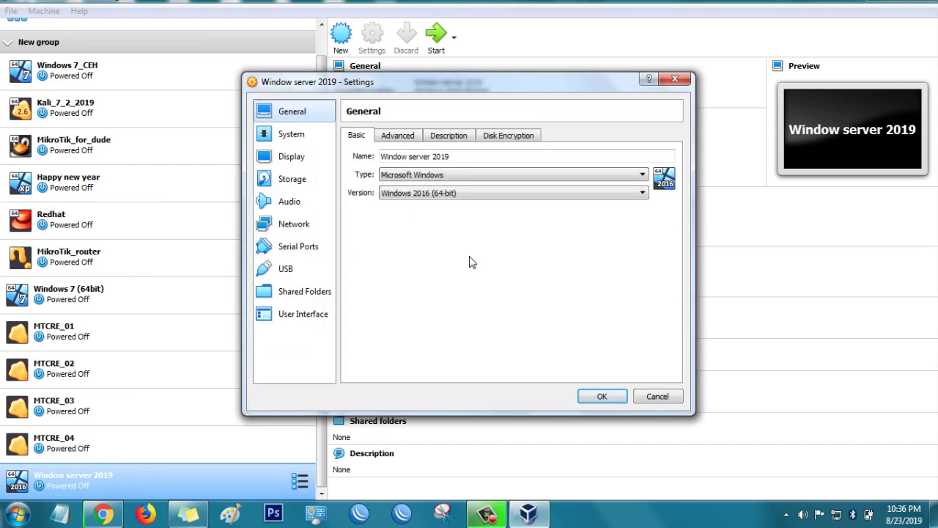
{"action": "left_click", "coordinate": [286, 135]}
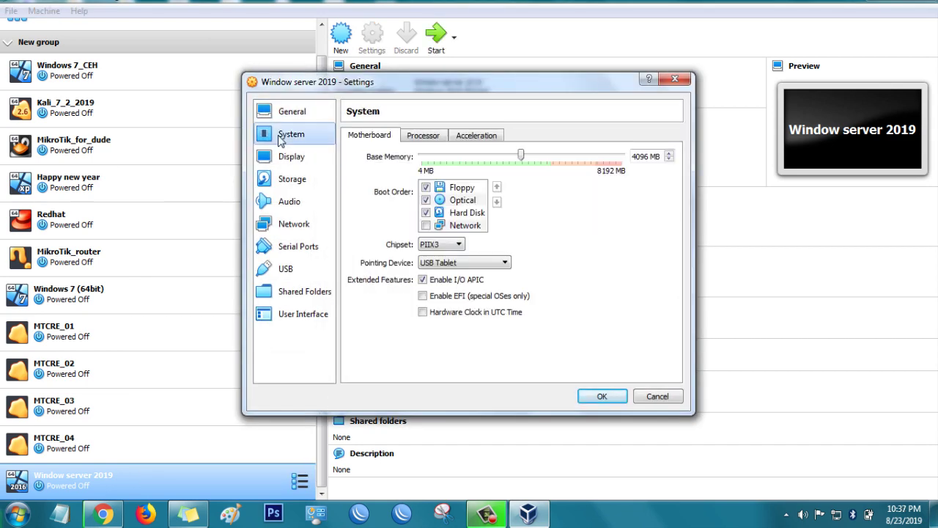
{"action": "left_click", "coordinate": [463, 200]}
{"action": "left_click", "coordinate": [497, 188]}
{"action": "left_click", "coordinate": [463, 200]}
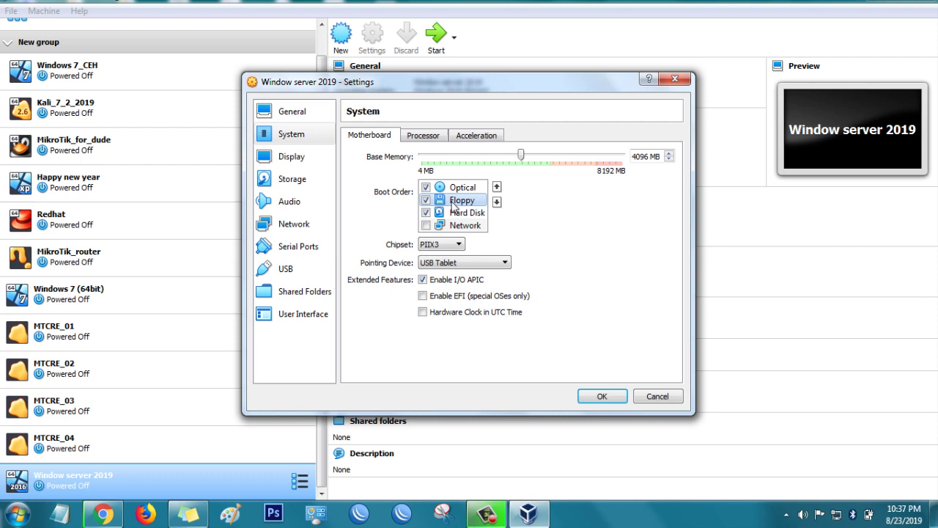
{"action": "left_click", "coordinate": [496, 201]}
Step: Attach the network adapter to Bridged Adapter on the Realtek controller
{"action": "left_click", "coordinate": [292, 157]}
{"action": "left_click", "coordinate": [292, 179]}
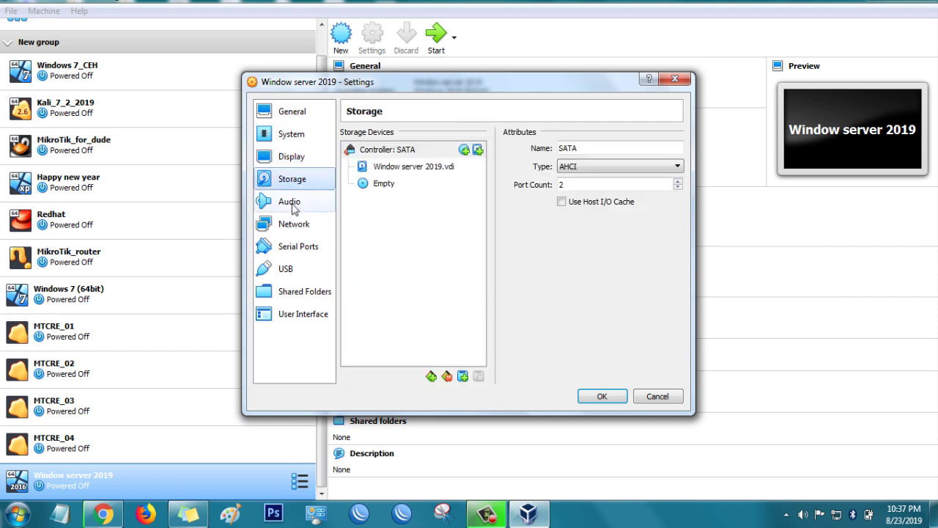
{"action": "left_click", "coordinate": [287, 203]}
{"action": "left_click", "coordinate": [293, 224]}
{"action": "left_click", "coordinate": [454, 173]}
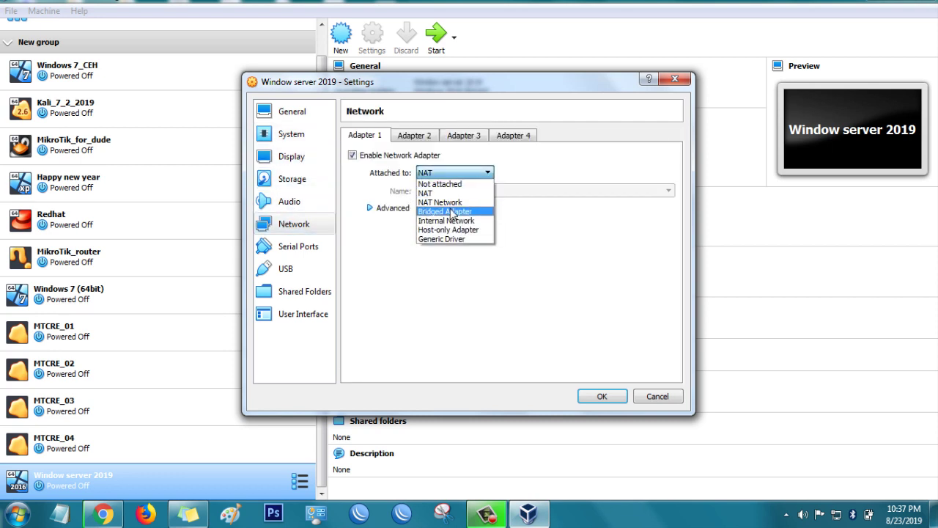
{"action": "left_click", "coordinate": [447, 210]}
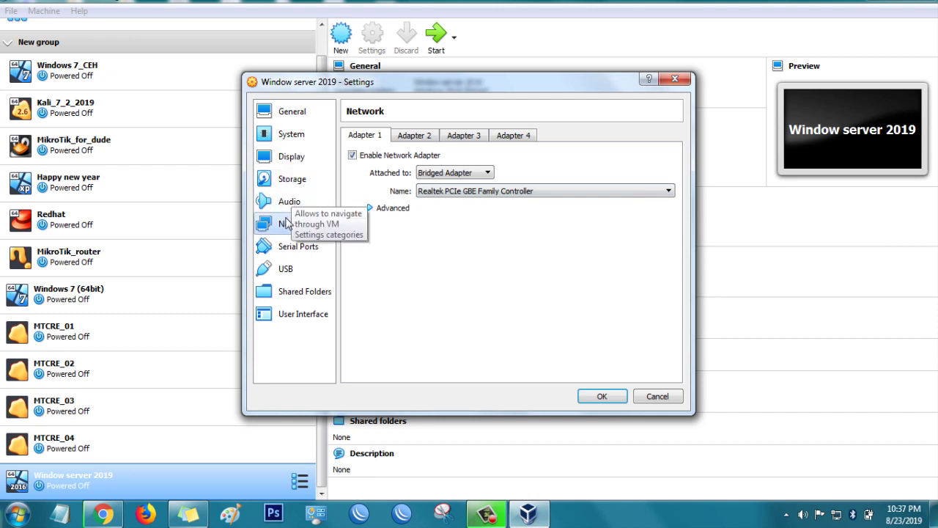
Step: Review the settings pages and select the empty optical drive under Storage
{"action": "left_click", "coordinate": [296, 158]}
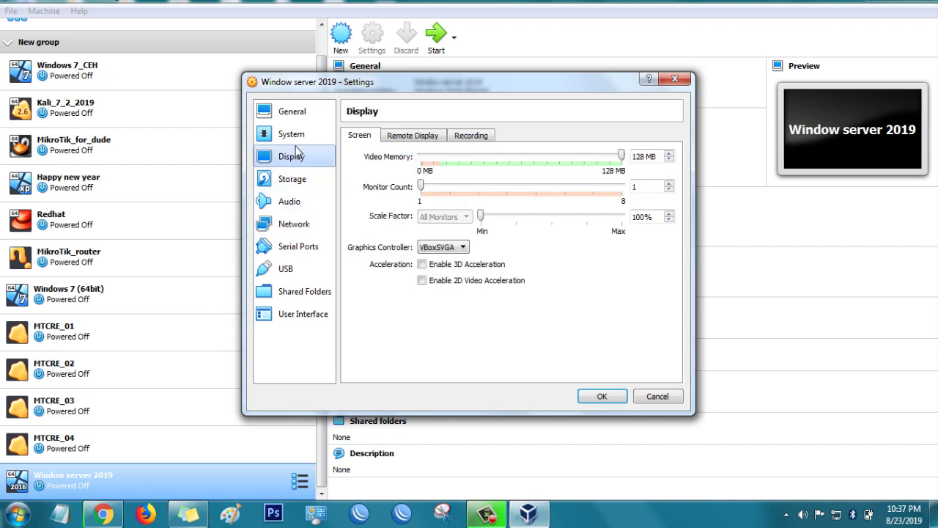
{"action": "left_click", "coordinate": [294, 139]}
{"action": "left_click", "coordinate": [293, 111]}
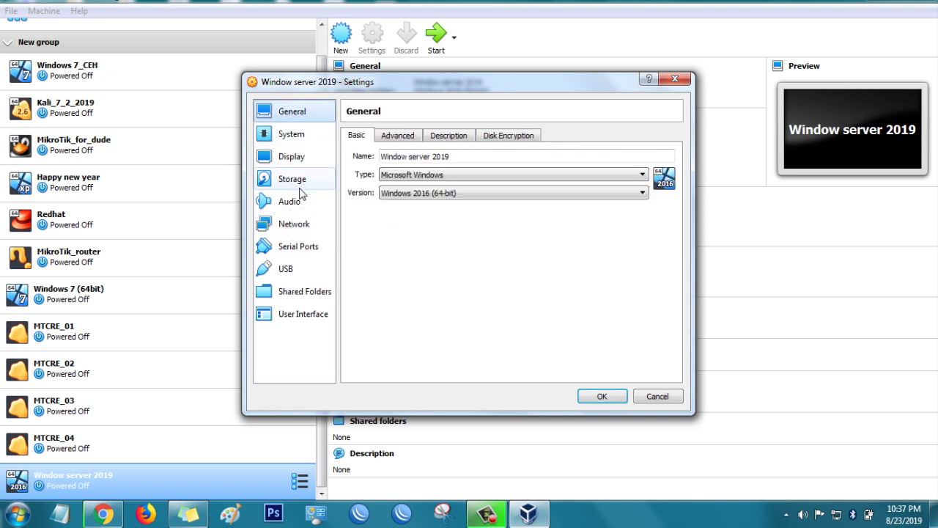
{"action": "left_click", "coordinate": [297, 183]}
{"action": "left_click", "coordinate": [384, 184]}
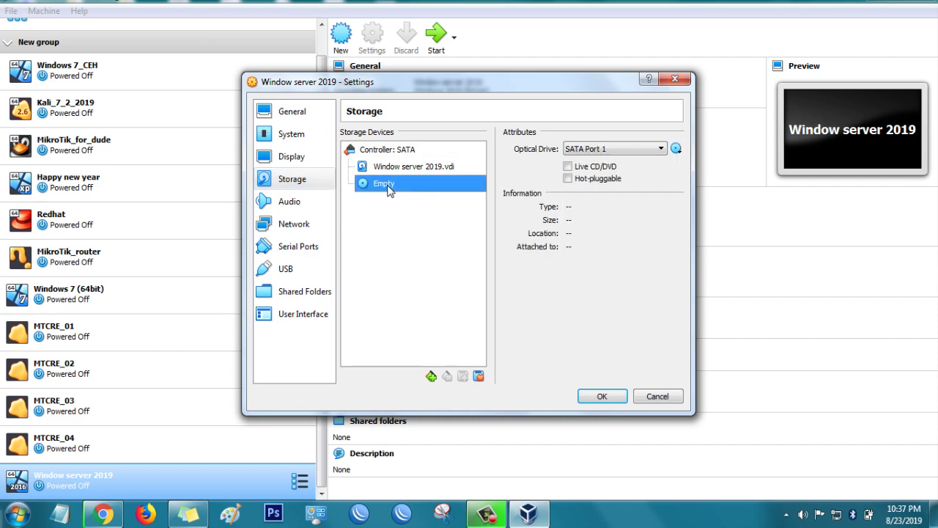
Step: Load the Windows_server_2019 disc image from G:\ISO into the optical drive
{"action": "left_click", "coordinate": [676, 148]}
{"action": "left_click", "coordinate": [715, 166]}
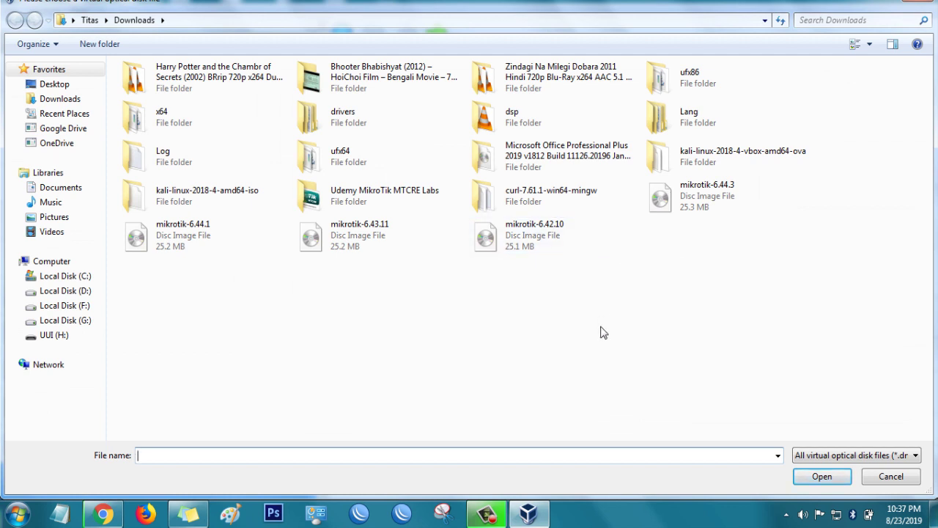
{"action": "left_click", "coordinate": [54, 84]}
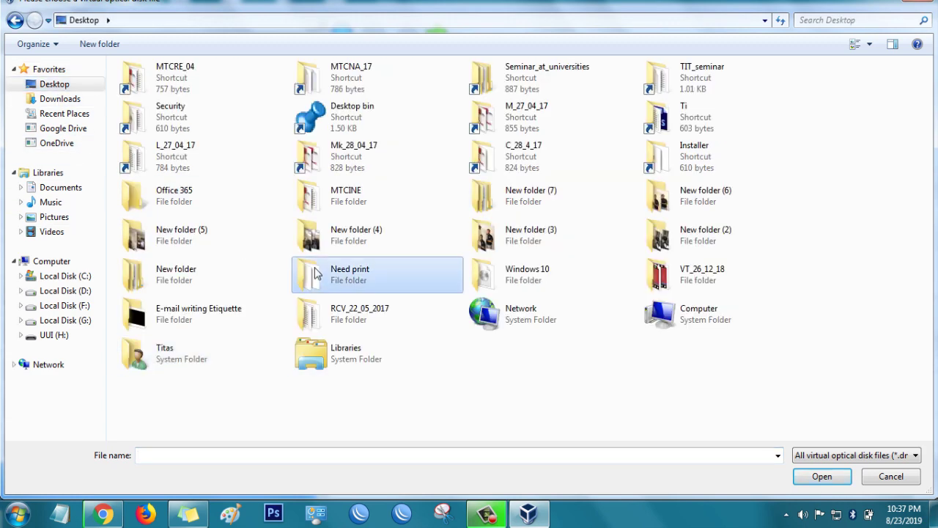
{"action": "double_click", "coordinate": [724, 149]}
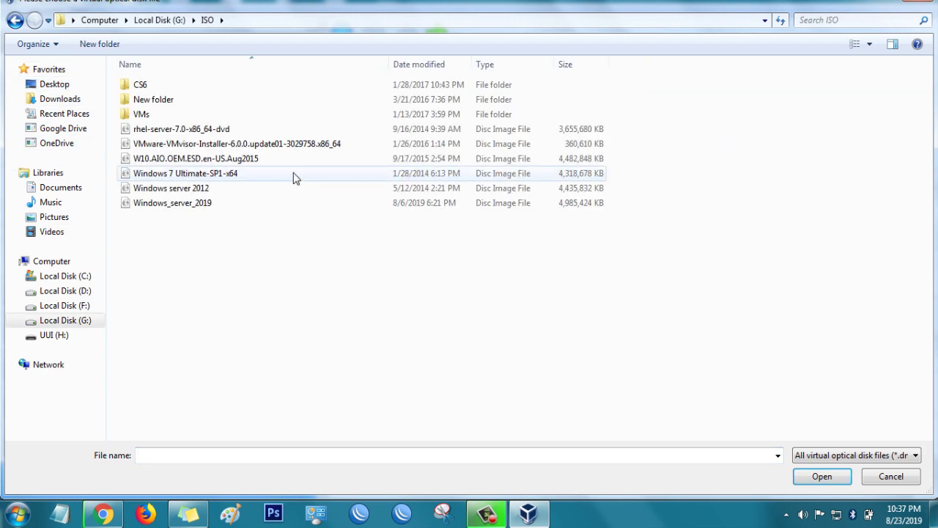
{"action": "left_click", "coordinate": [189, 204]}
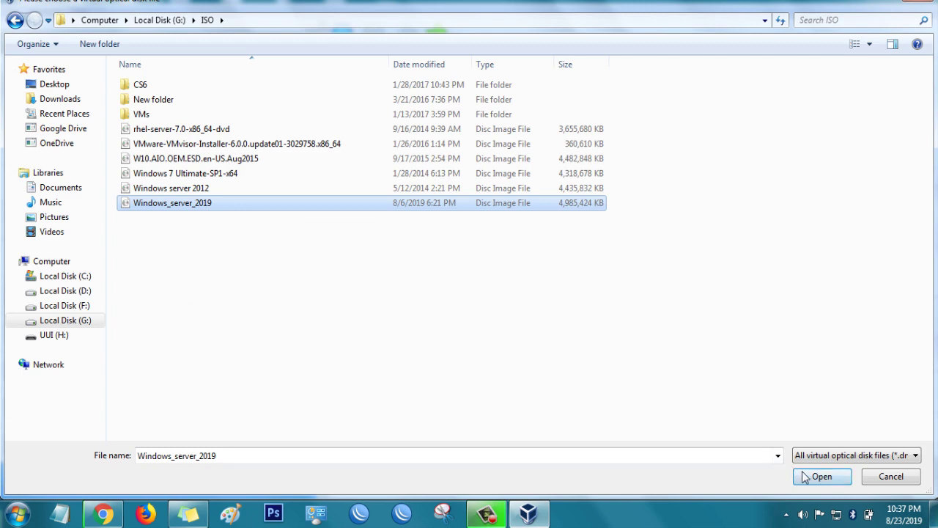
{"action": "left_click", "coordinate": [821, 475]}
Step: Save the storage settings and start the Window server 2019 VM
{"action": "left_click", "coordinate": [602, 396]}
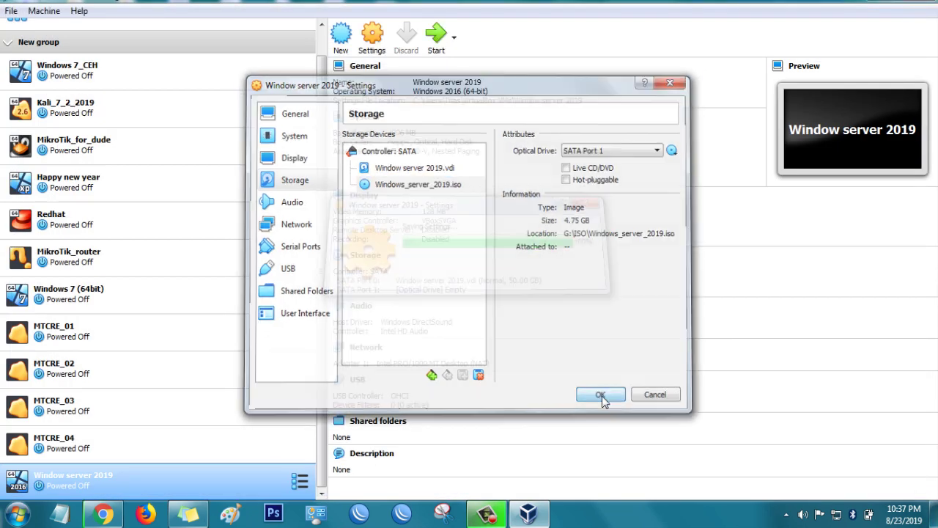
{"action": "left_click", "coordinate": [437, 34]}
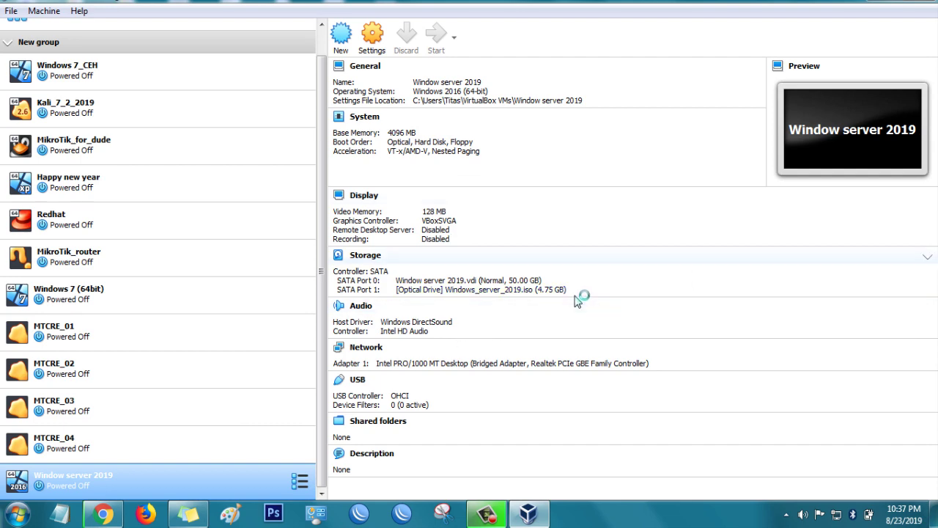
{"action": "right_click", "coordinate": [105, 516]}
Step: Exit Chrome despite the paused download
{"action": "left_click", "coordinate": [108, 475]}
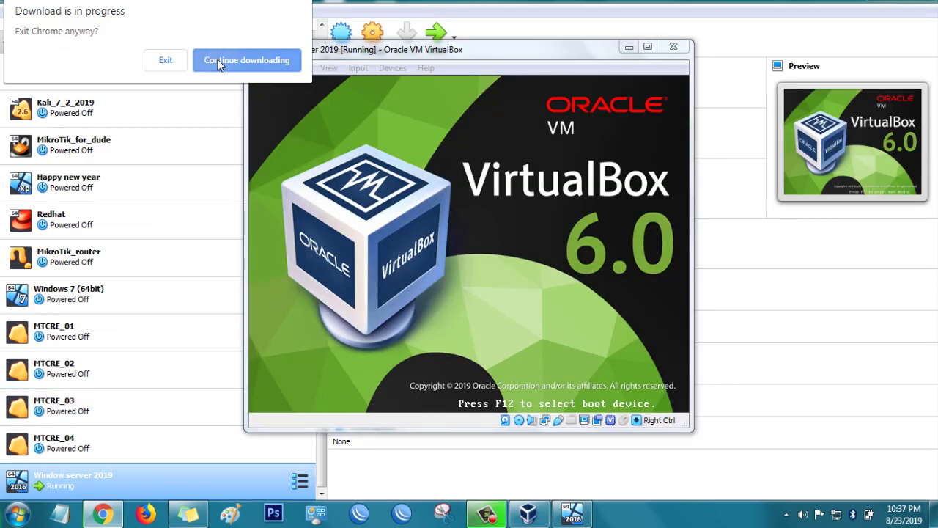
{"action": "left_click", "coordinate": [220, 65]}
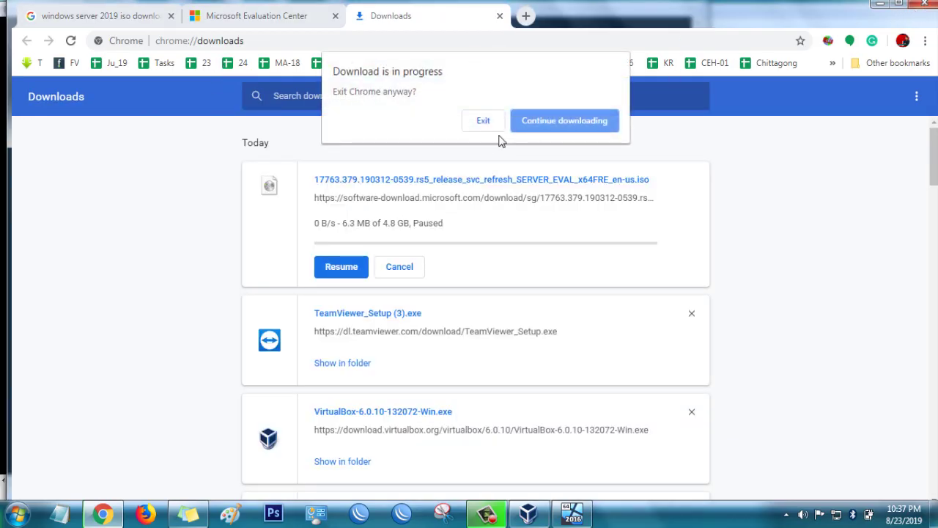
{"action": "left_click", "coordinate": [485, 121]}
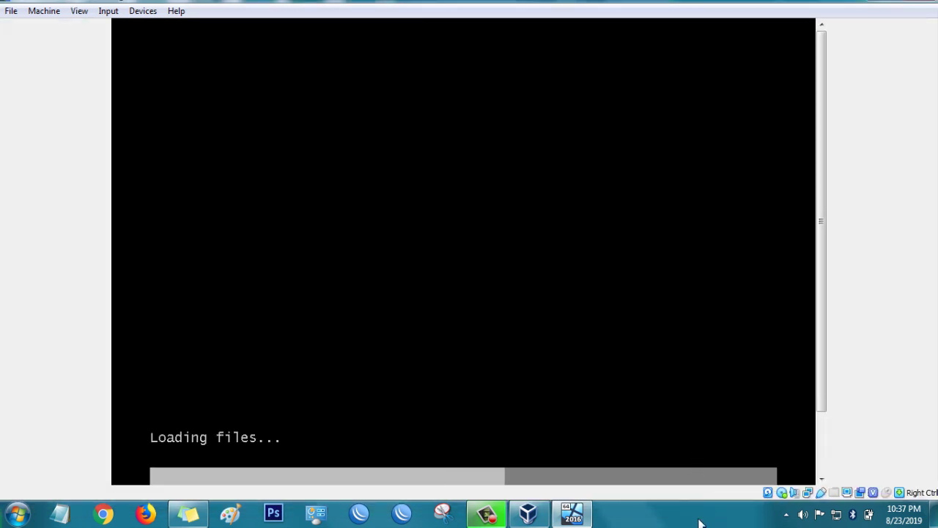
Step: End the leftover chrome.exe process in Task Manager and return to the booting VM
{"action": "right_click", "coordinate": [701, 522]}
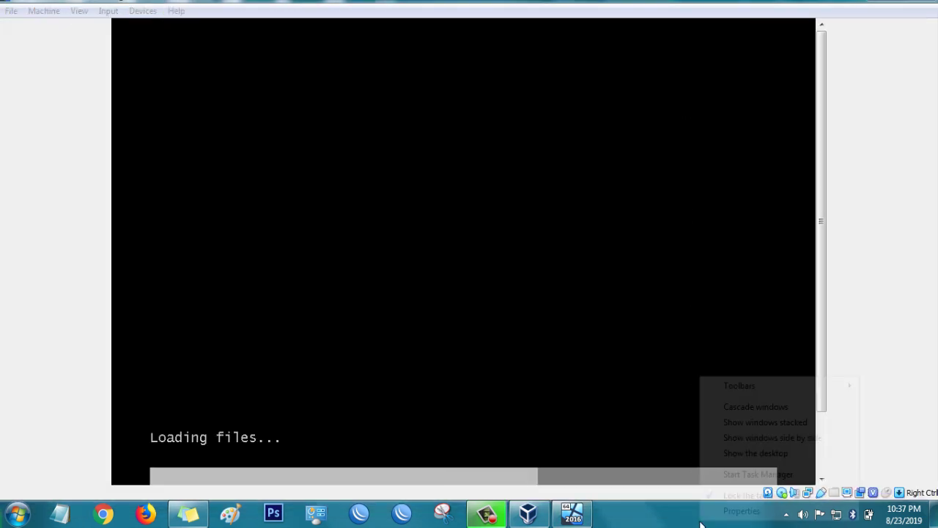
{"action": "left_click", "coordinate": [747, 475]}
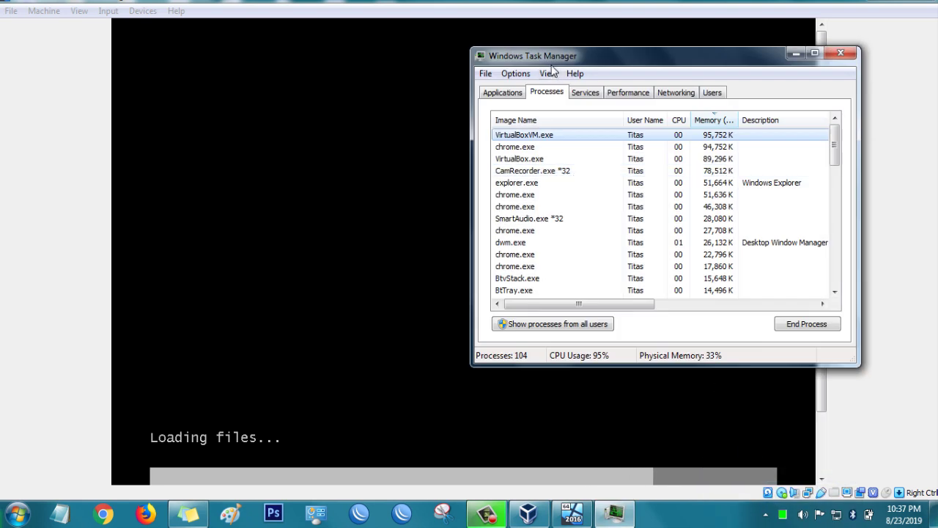
{"action": "left_click", "coordinate": [533, 150]}
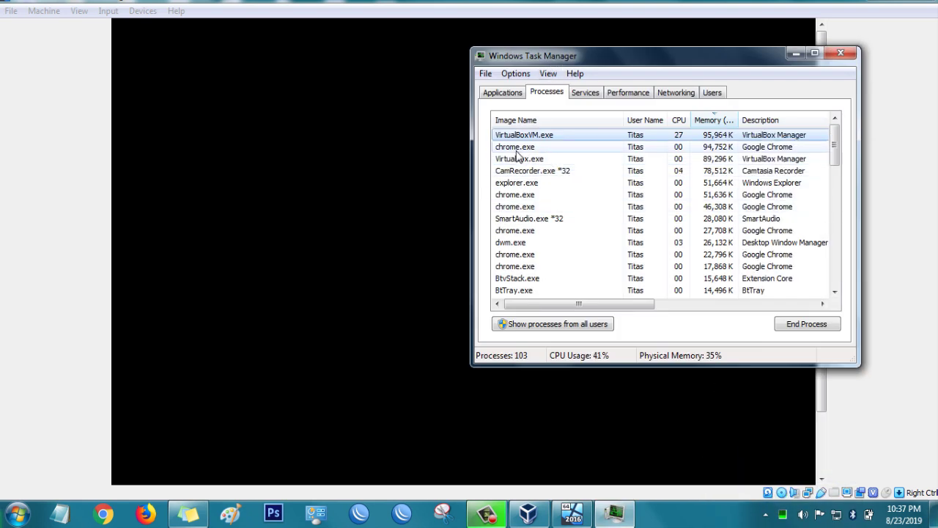
{"action": "left_click", "coordinate": [806, 324]}
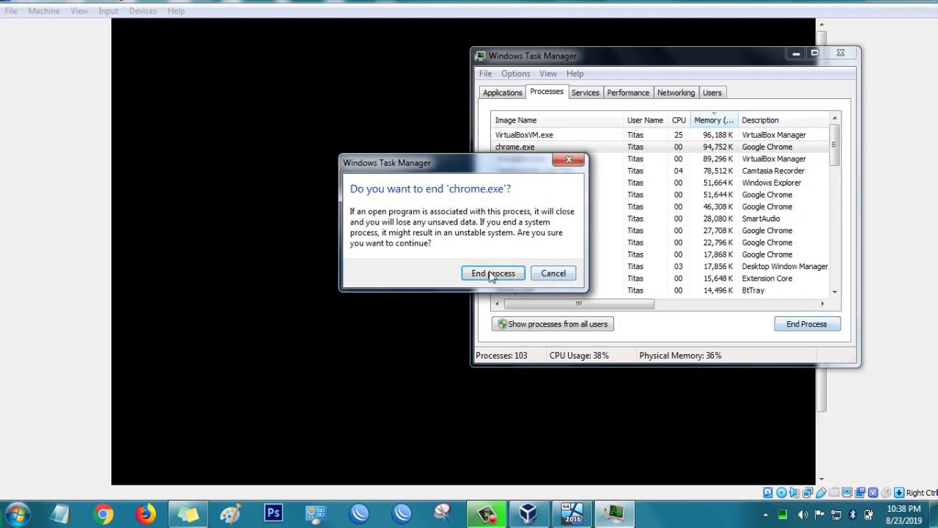
{"action": "left_click", "coordinate": [492, 272]}
{"action": "left_click", "coordinate": [795, 54]}
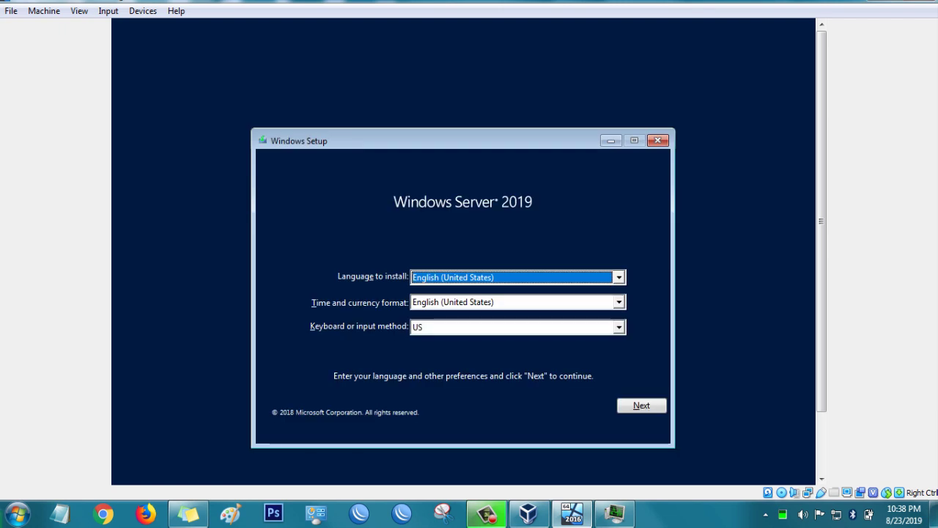
Step: Install Standard Evaluation (Desktop Experience) with default language, accept the license, and choose Custom installation
{"action": "left_click_drag", "start_coordinate": [821, 354], "coordinate": [825, 415]}
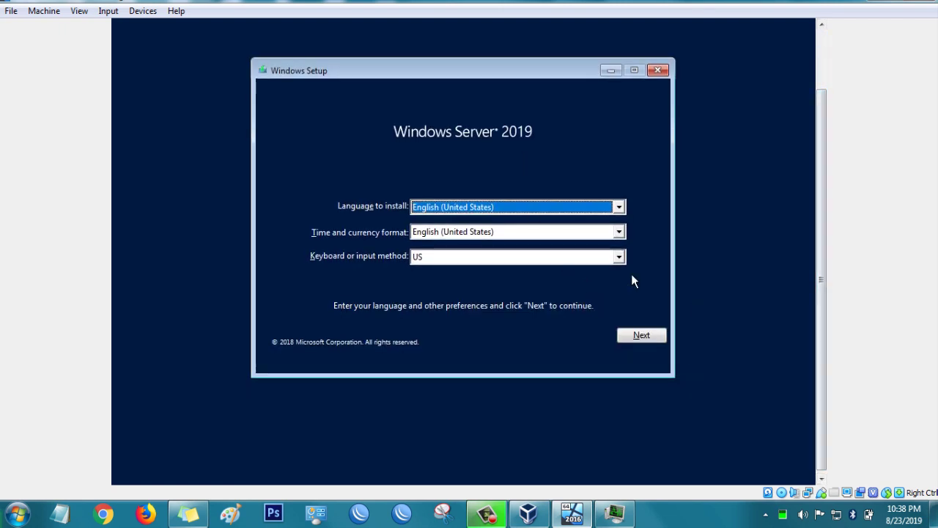
{"action": "left_click", "coordinate": [641, 336]}
{"action": "left_click", "coordinate": [486, 220]}
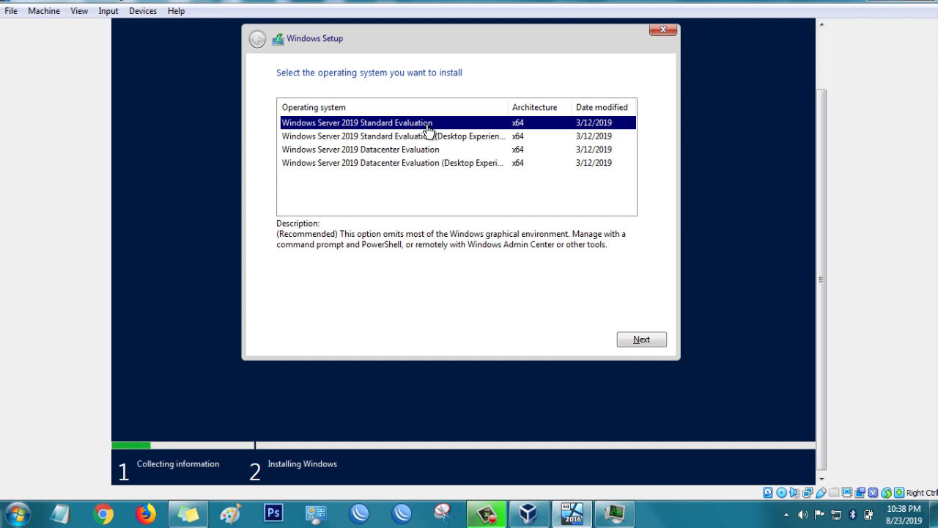
{"action": "left_click", "coordinate": [444, 139]}
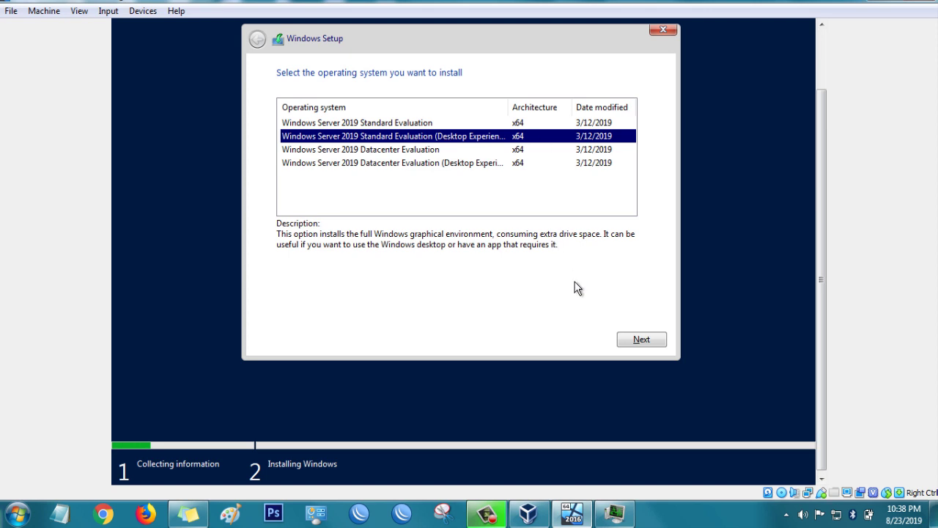
{"action": "left_click", "coordinate": [636, 338]}
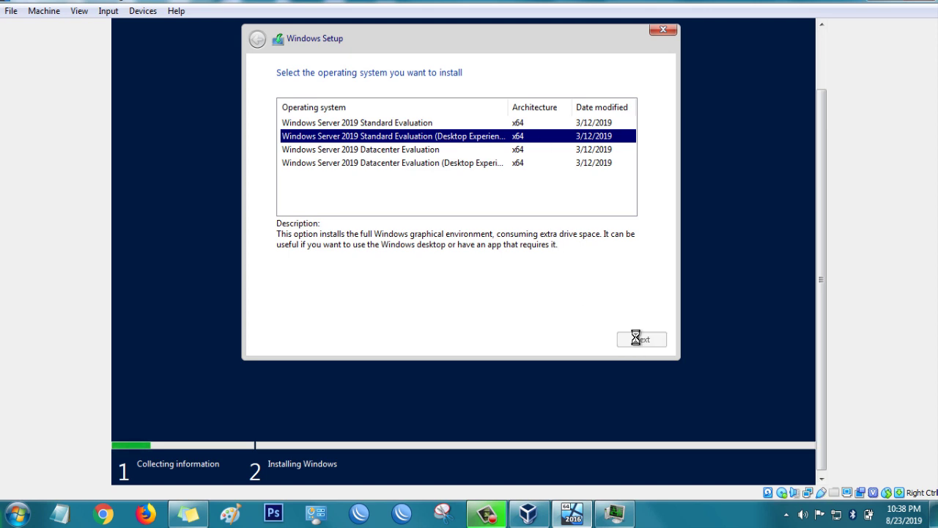
{"action": "left_click", "coordinate": [348, 308]}
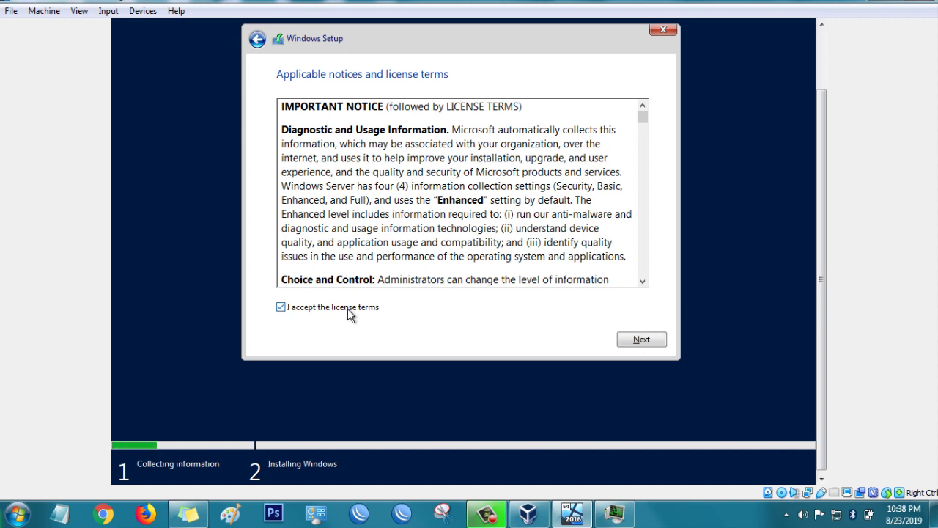
{"action": "left_click", "coordinate": [641, 340]}
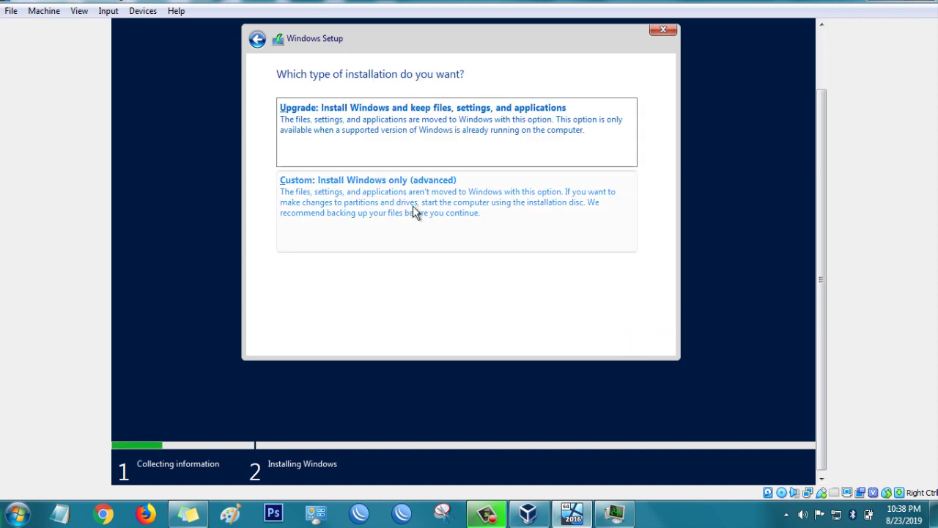
{"action": "left_click", "coordinate": [411, 208]}
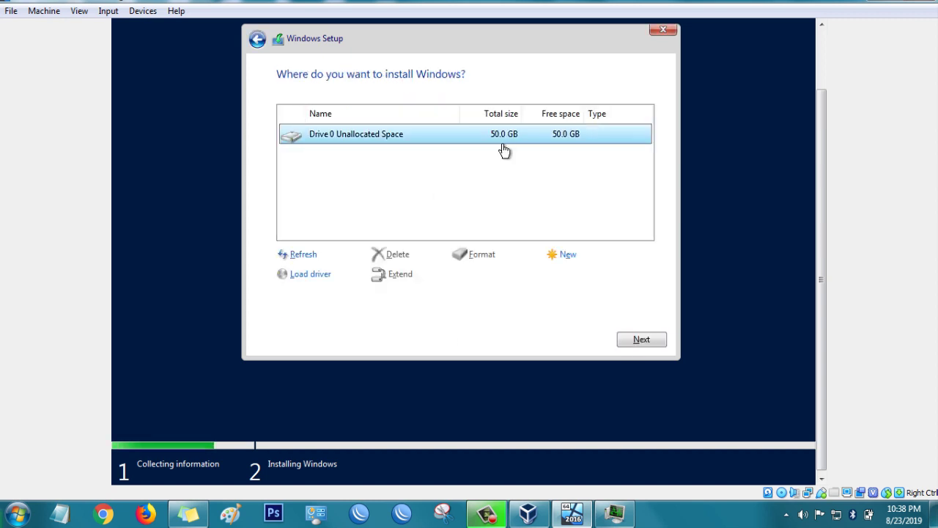
Step: Select Drive 0 Unallocated Space (50.0 GB) and start the installation
{"action": "left_click", "coordinate": [638, 338]}
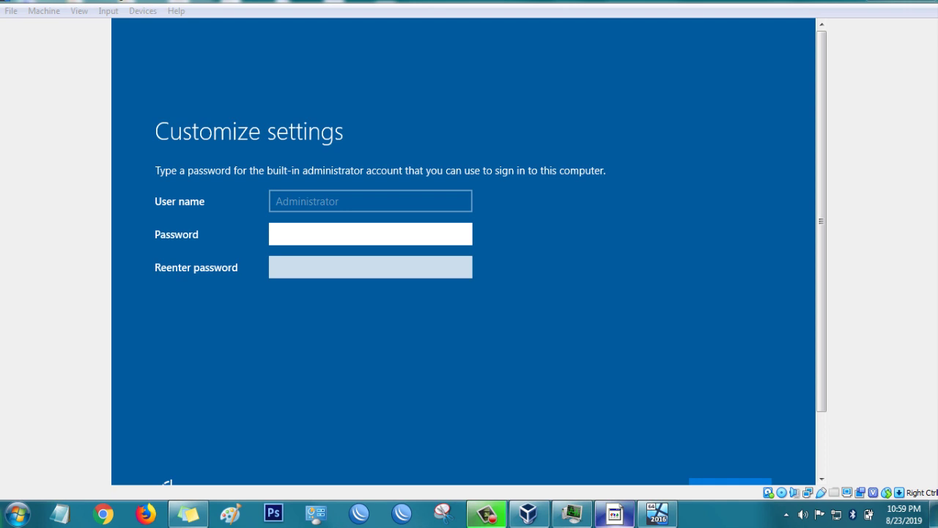
Step: Enter and re-enter the Administrator password, then finish setup
{"action": "left_click", "coordinate": [350, 237]}
{"action": "type", "text": "*********"}
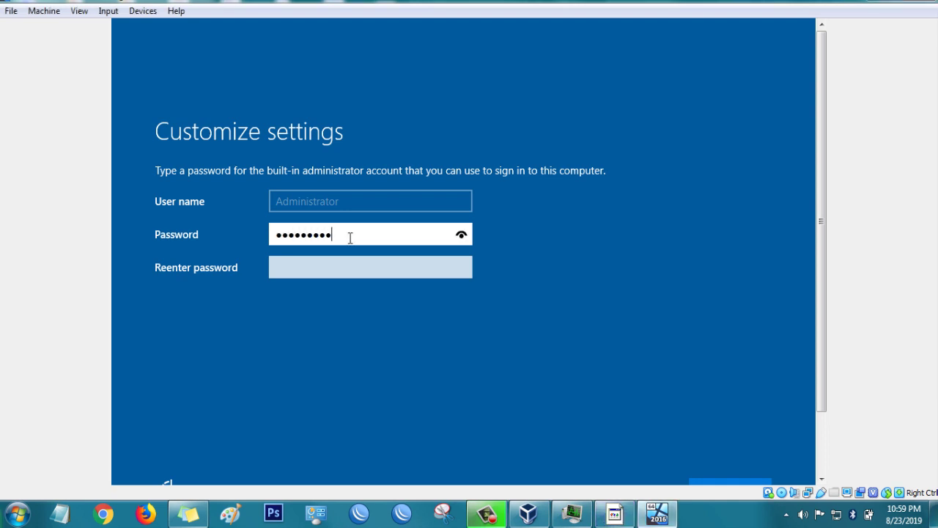
{"action": "key", "text": "Tab"}
{"action": "type", "text": "****"}
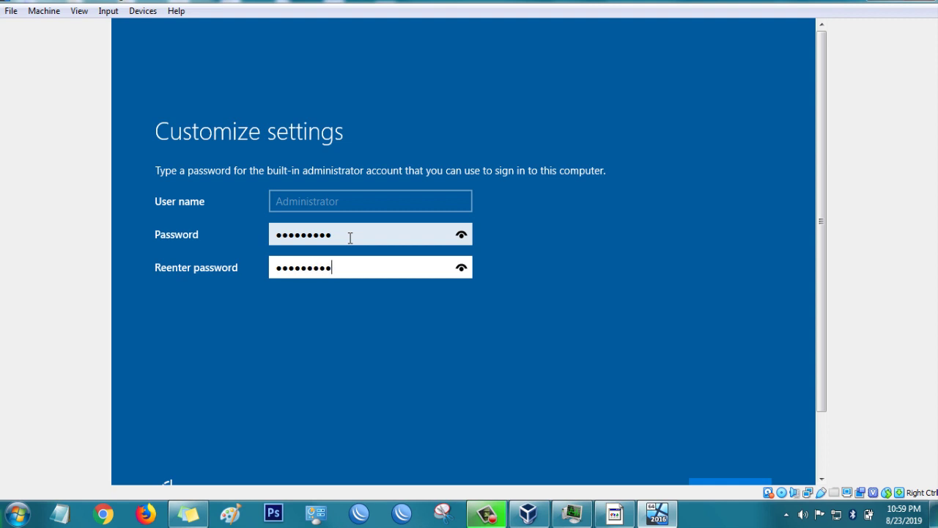
{"action": "key", "text": "Return"}
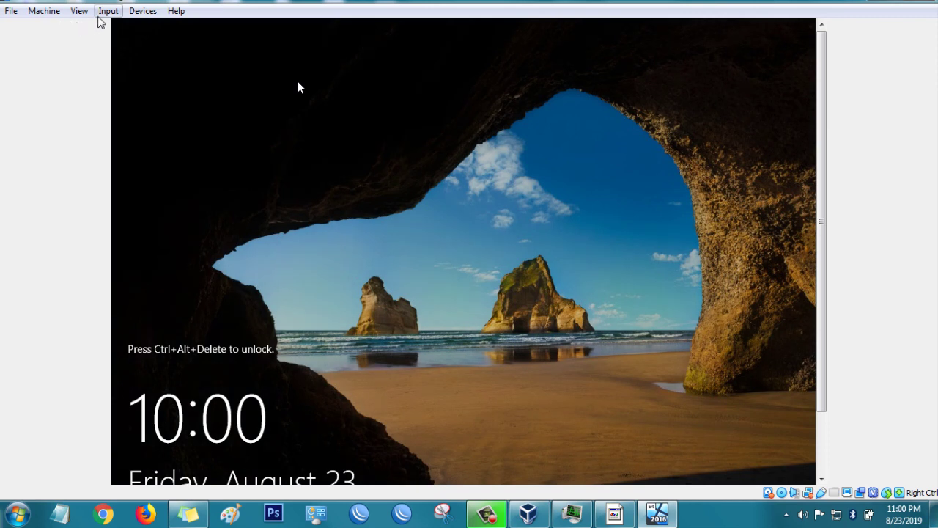
Step: Send Ctrl-Alt-Del to the VM, then enter the Administrator password to sign in
{"action": "left_click", "coordinate": [109, 11]}
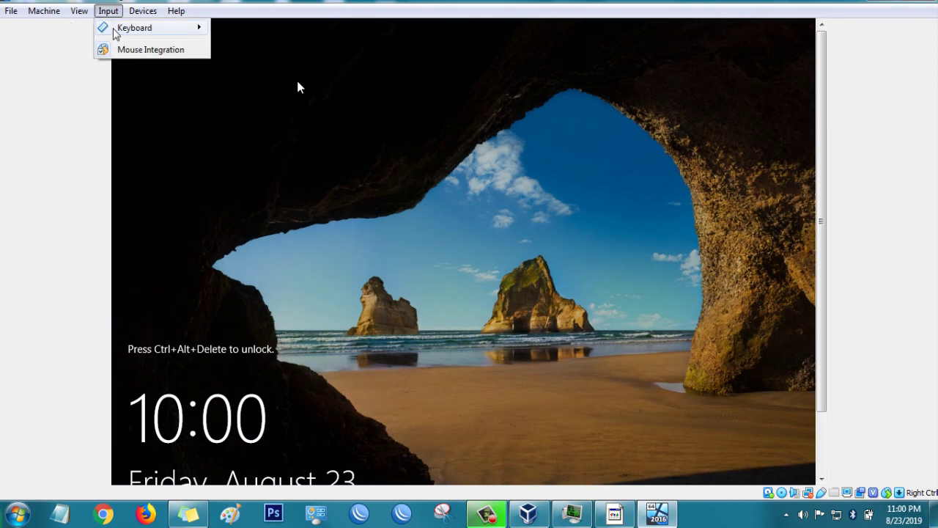
{"action": "mouse_move", "coordinate": [132, 28]}
{"action": "left_click", "coordinate": [275, 51]}
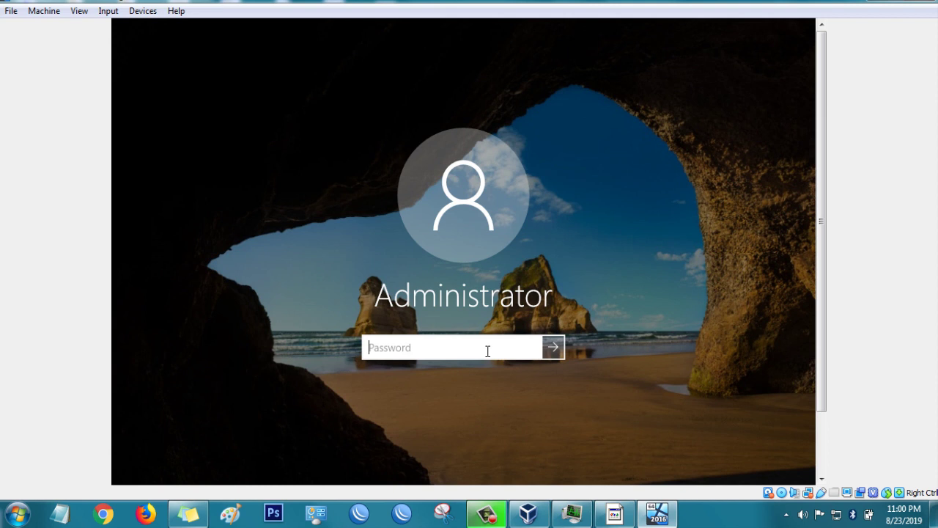
{"action": "type", "text": "********"}
{"action": "key", "text": "Return"}
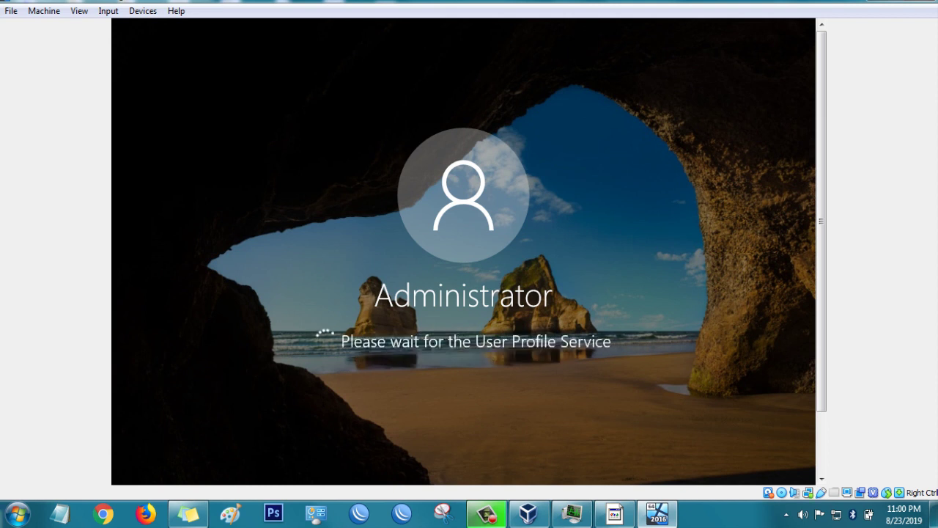